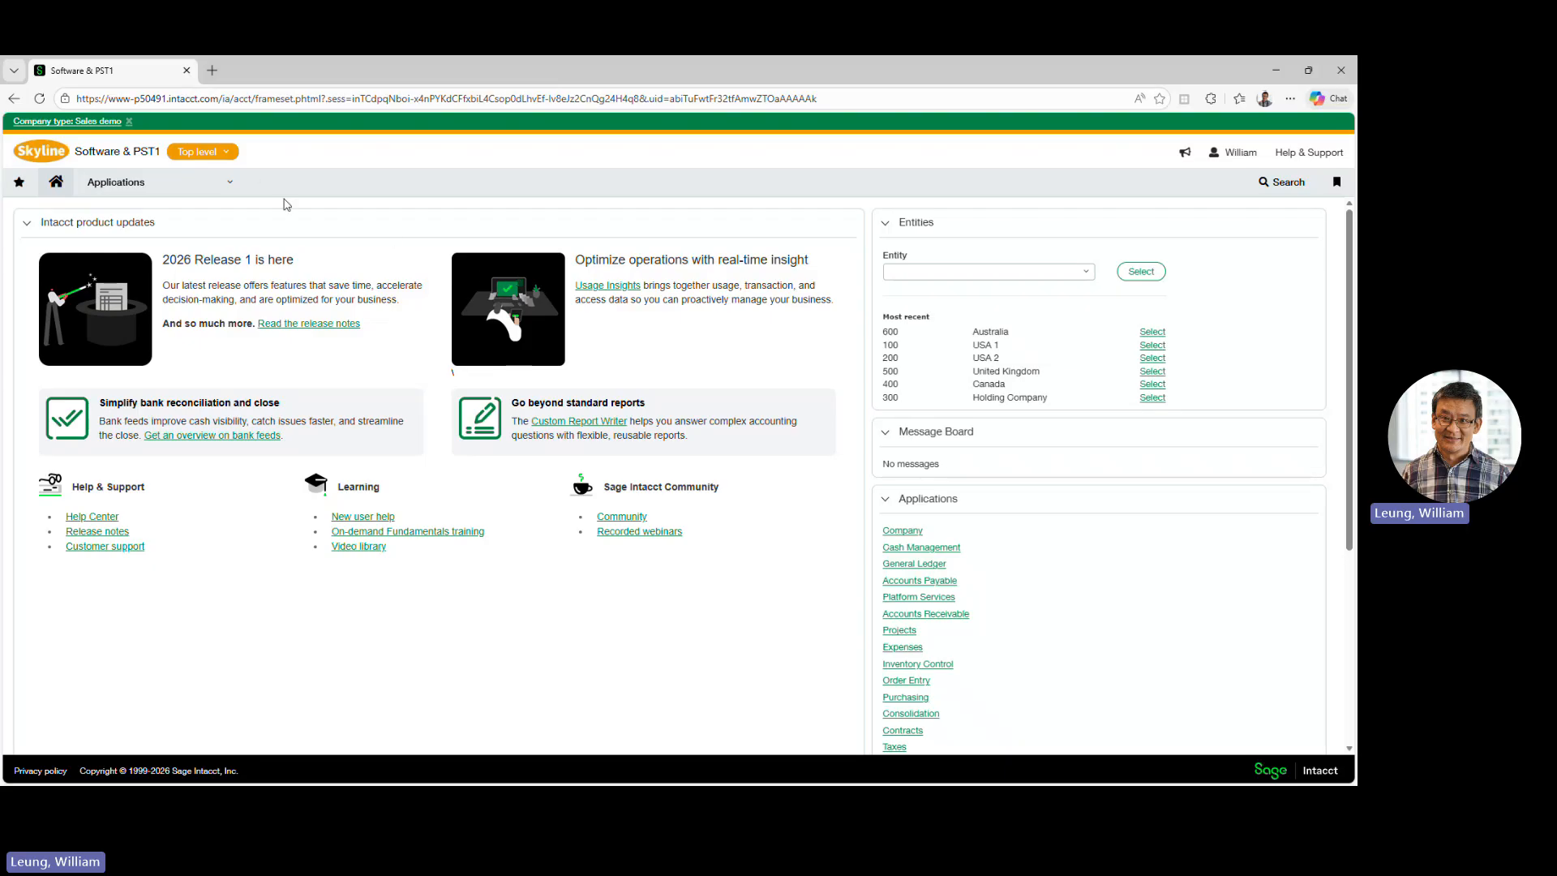
- Open the BankFeed component of the Tools application and show the bank feed records
left_click(169, 195)
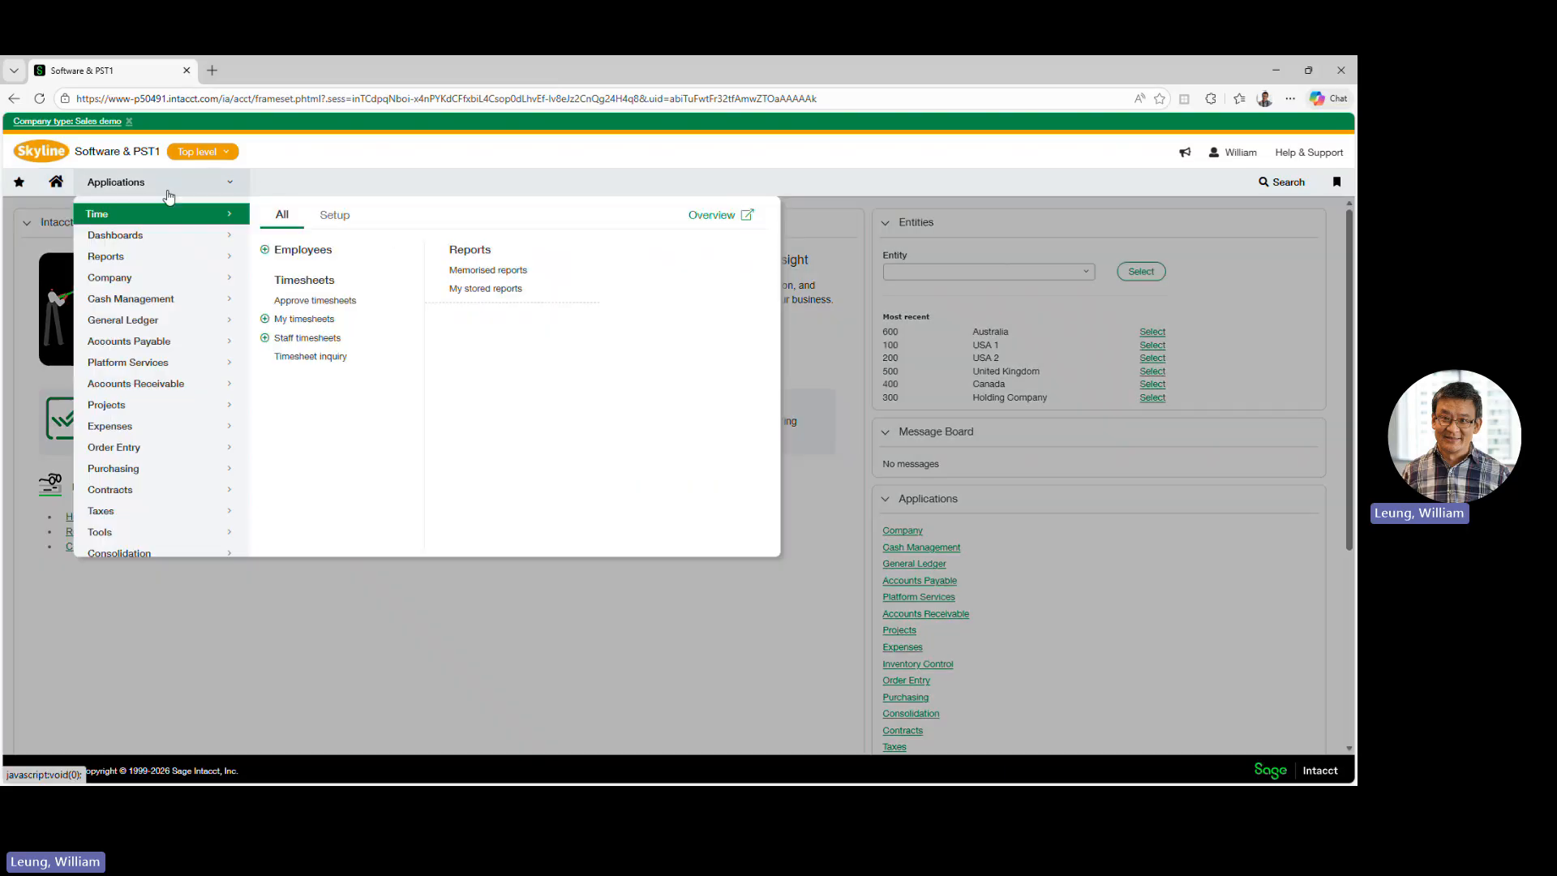
left_click(172, 540)
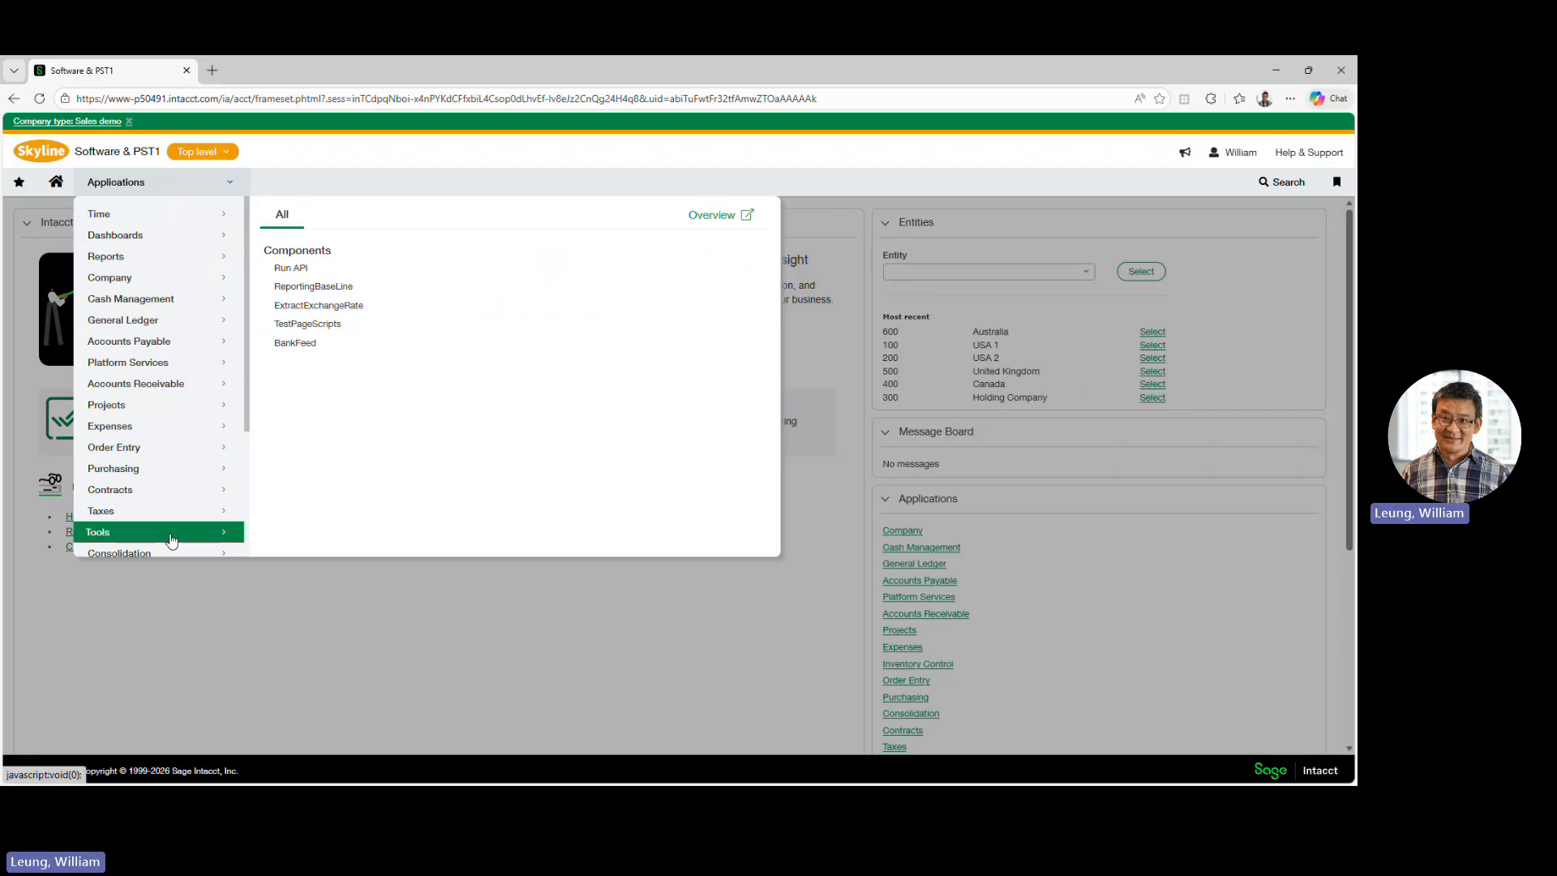
left_click(296, 343)
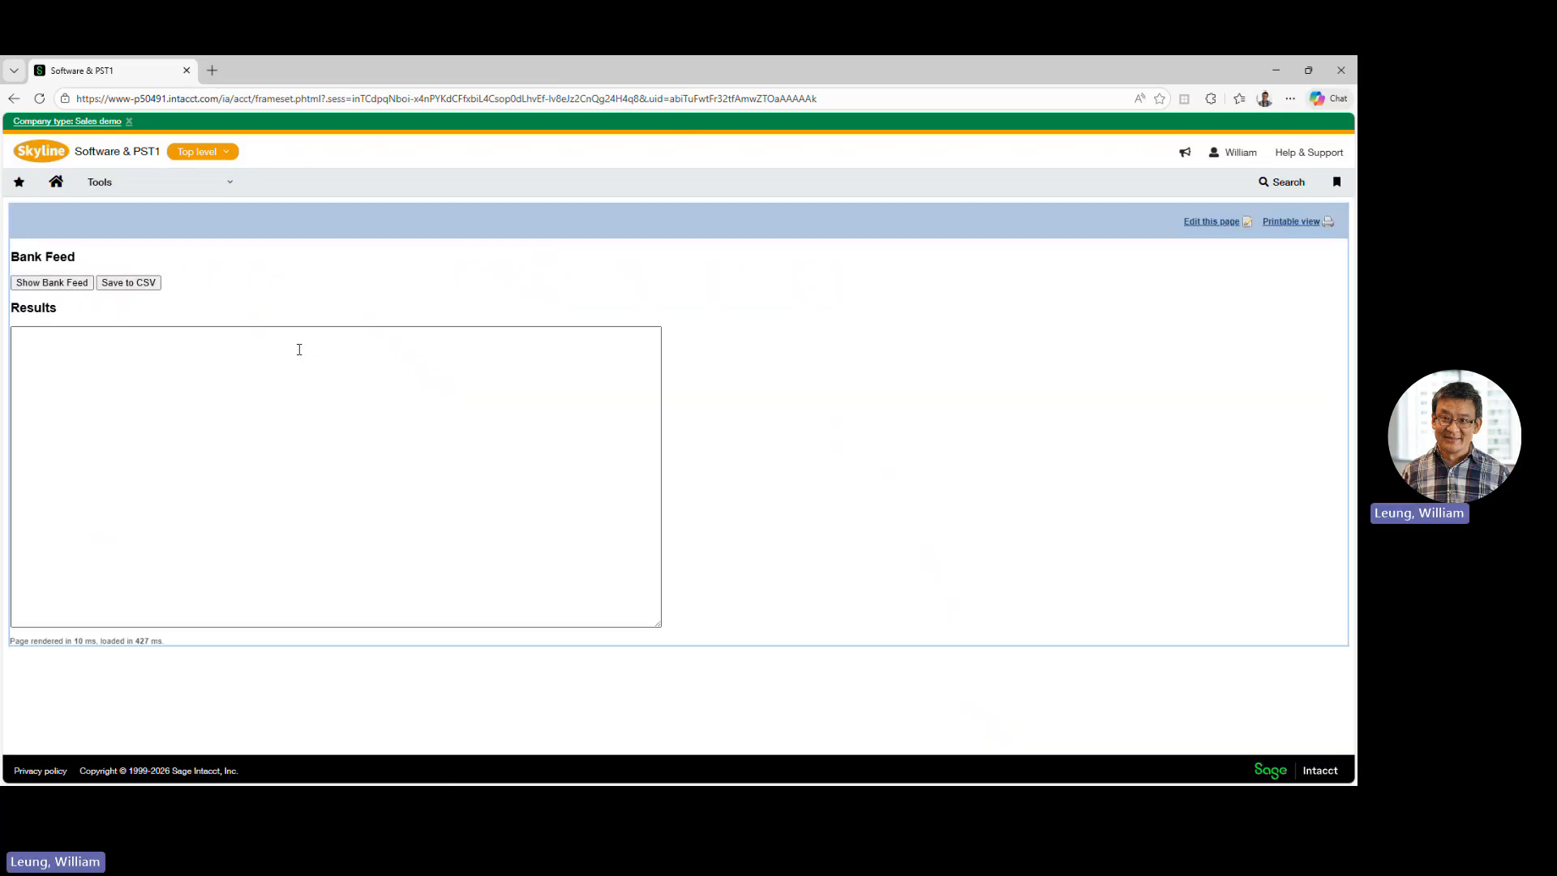
left_click(47, 281)
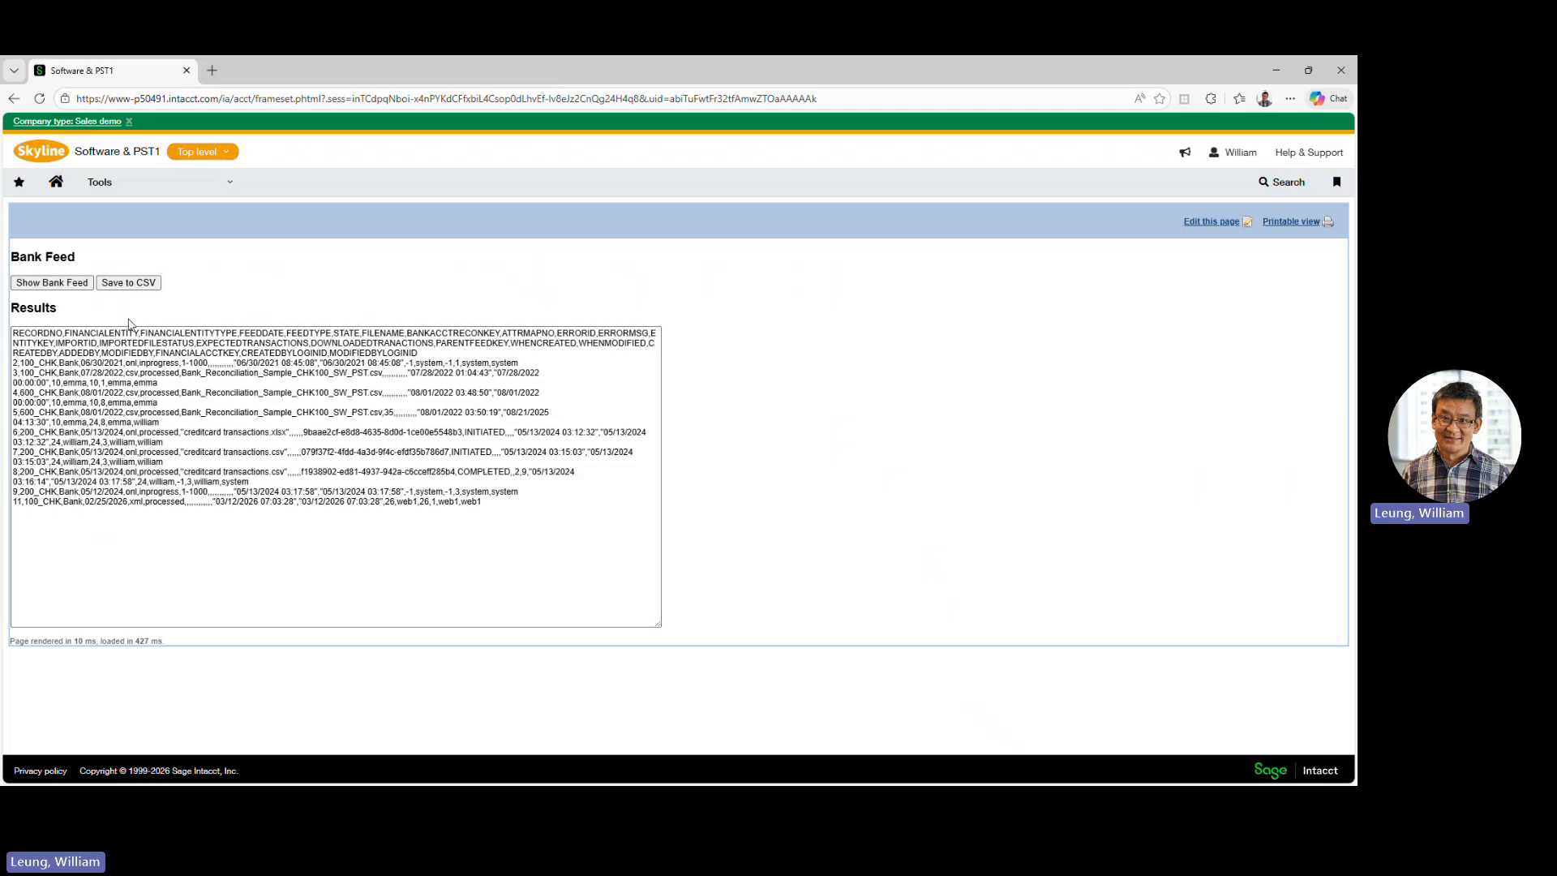
- Export the bank feed results to CSV, save the file as bankfeed (1).csv in Downloads, and open it
left_click(126, 285)
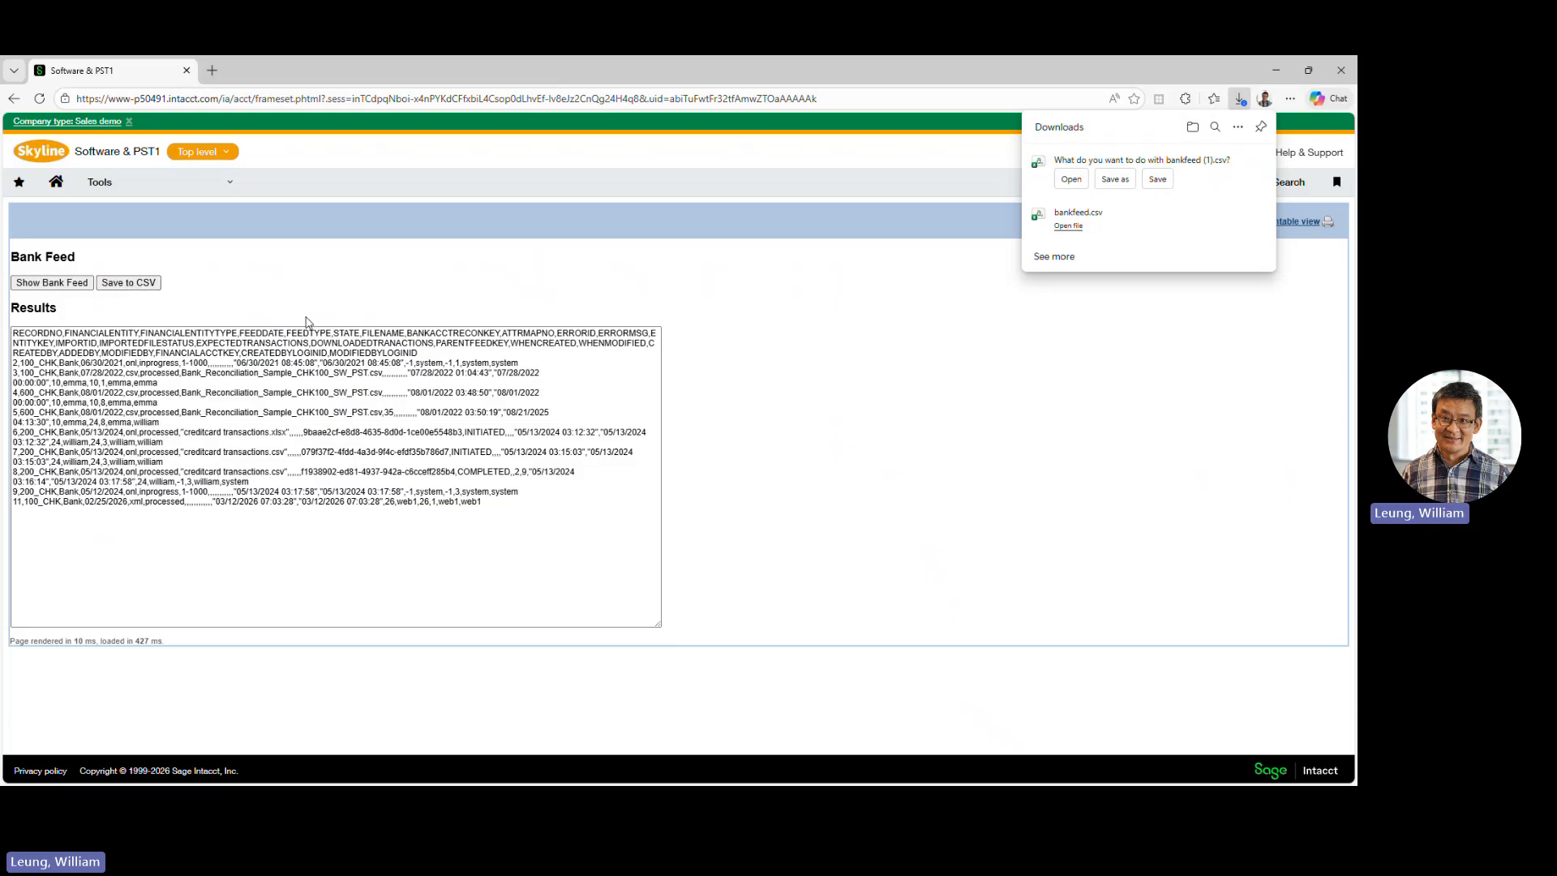
left_click(1115, 180)
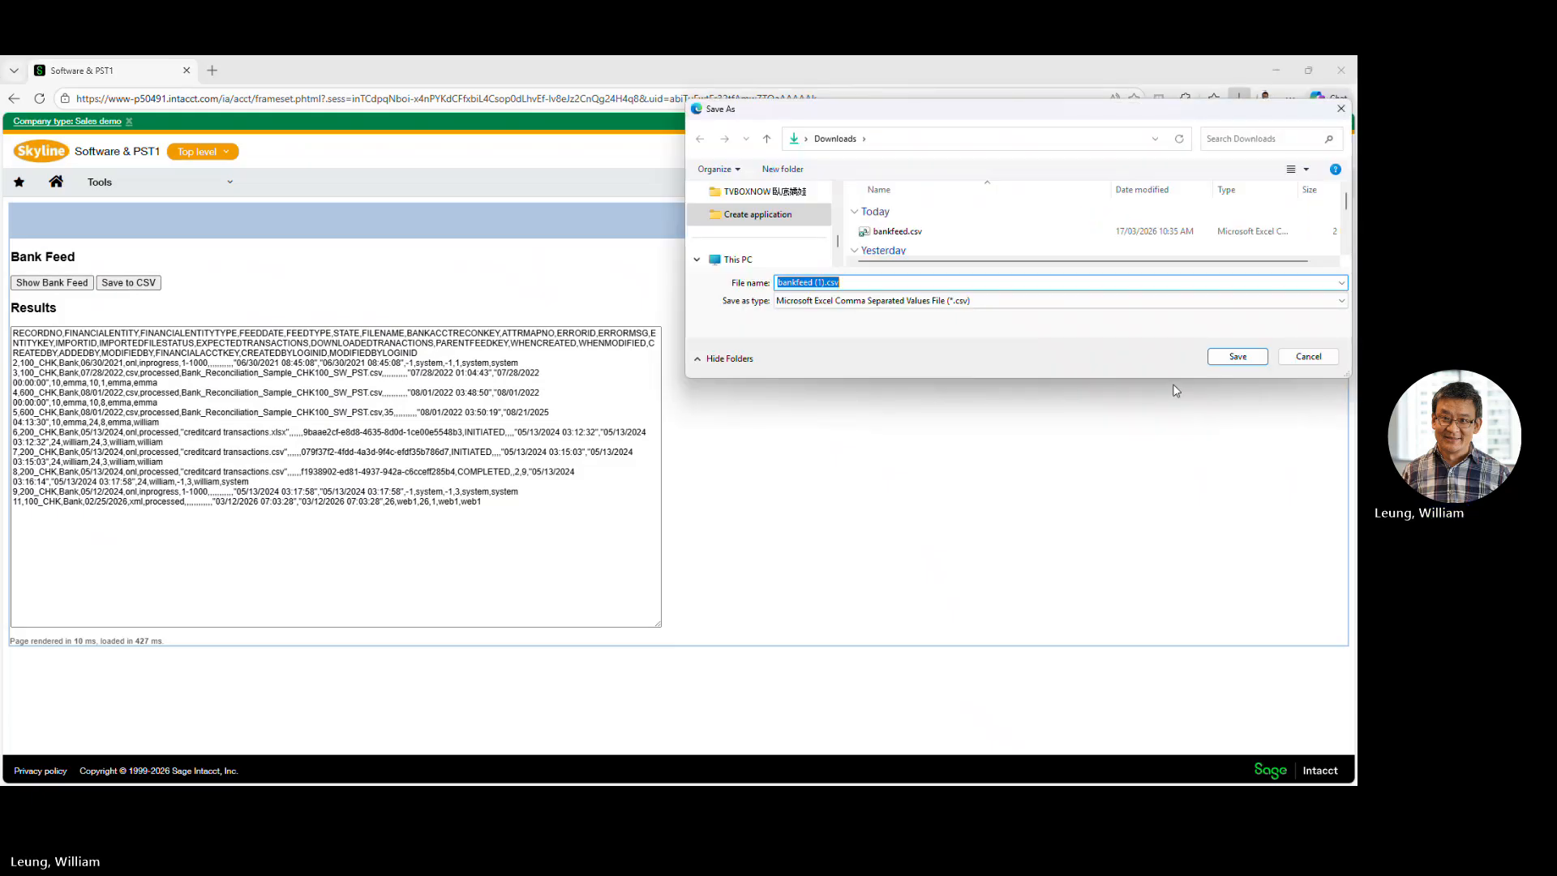
left_click(1236, 357)
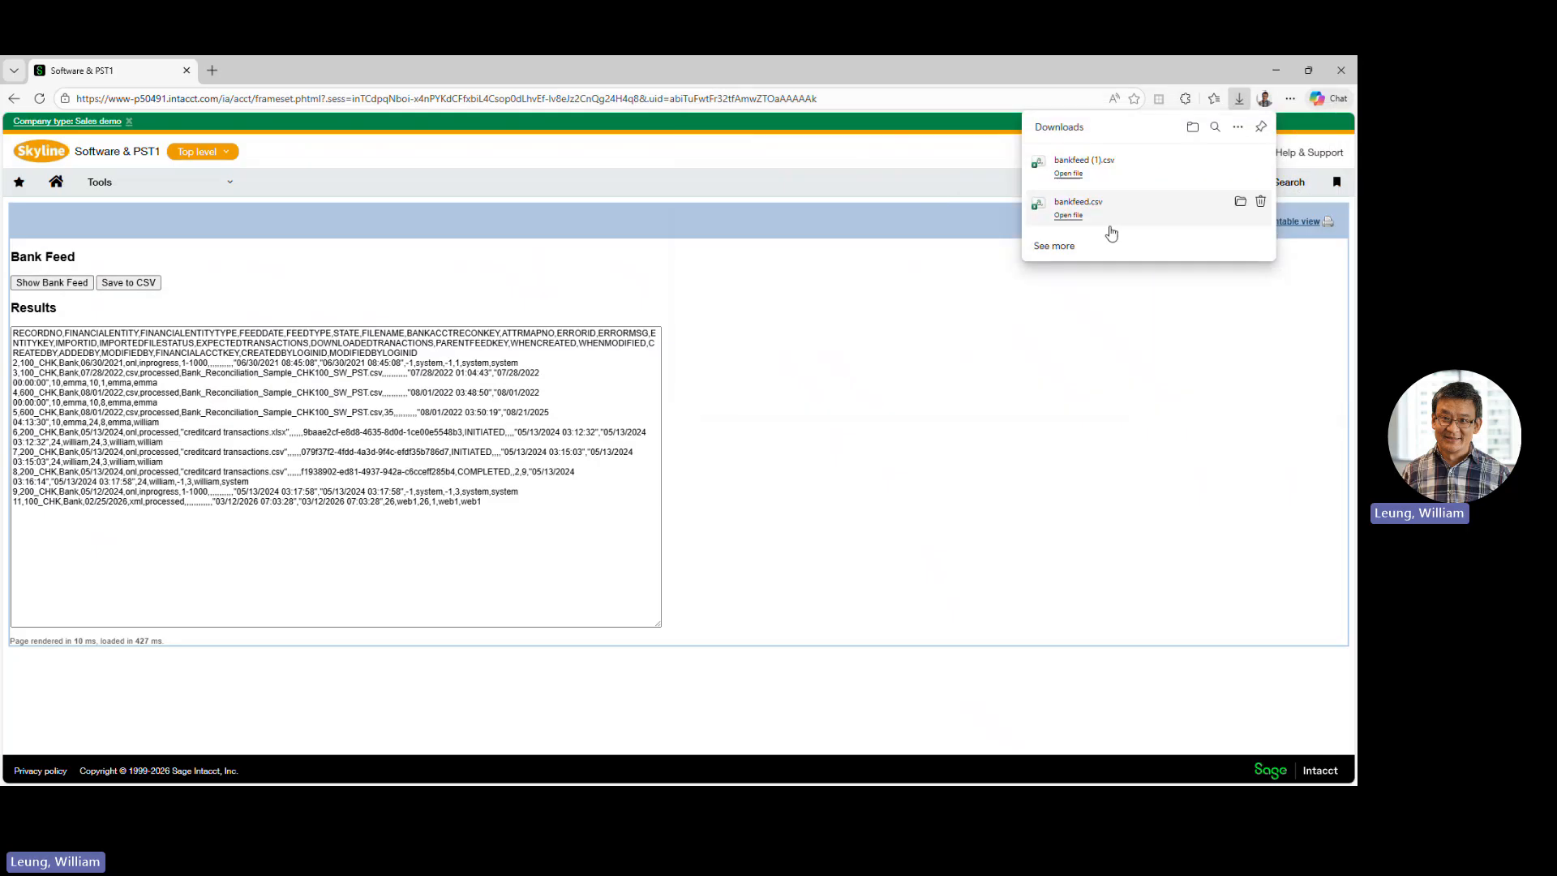
left_click(1069, 173)
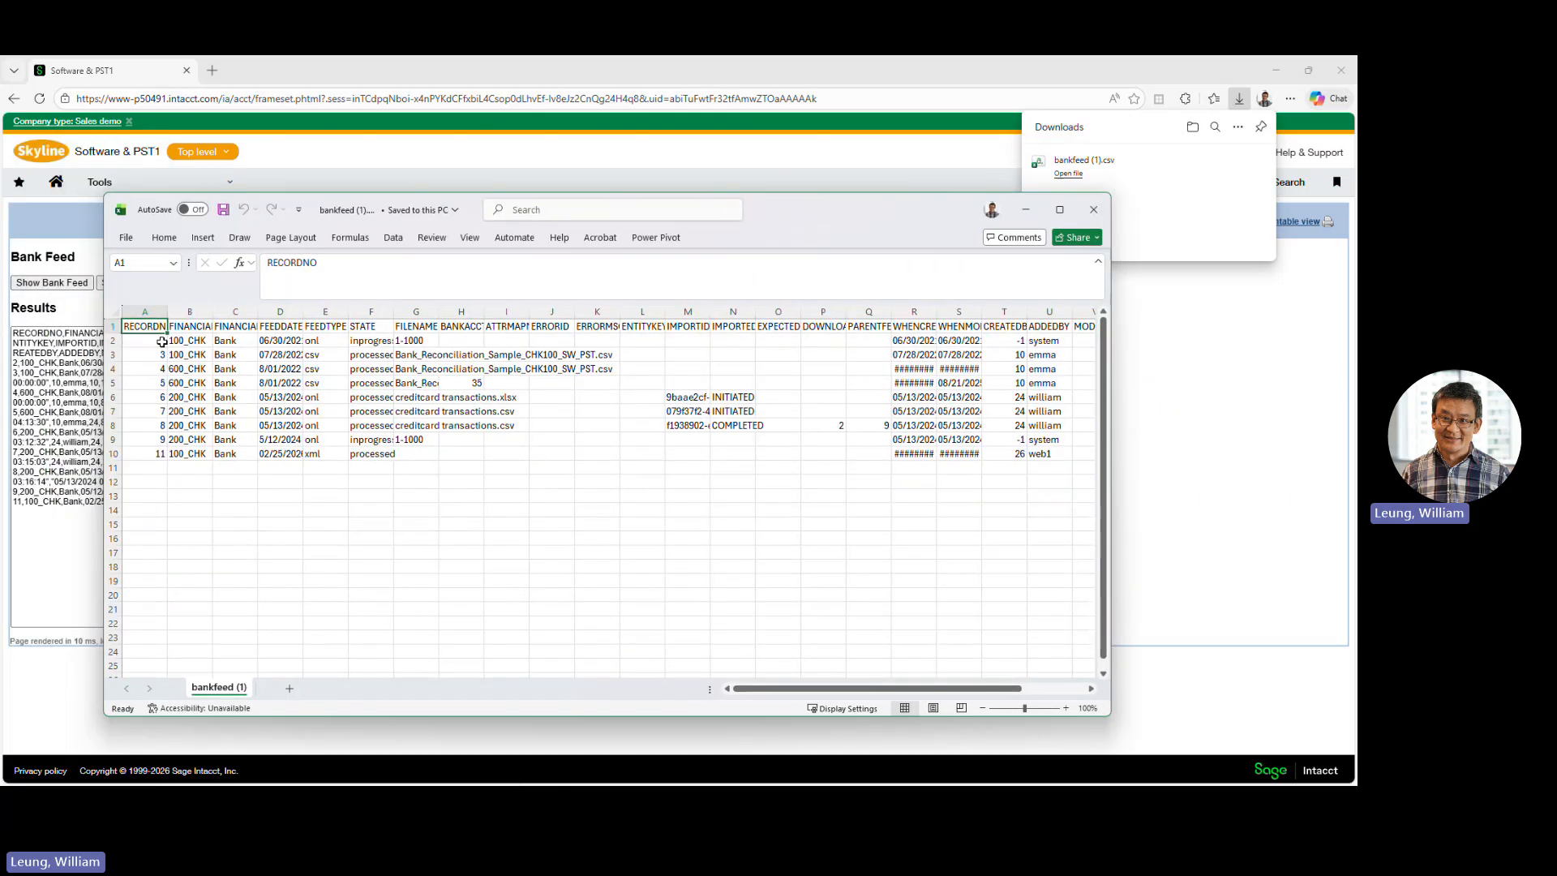
- Examine the RECORDNO, FILENAME and FEEDTYPE columns of the exported bank feed, then close the workbook
left_click(156, 313)
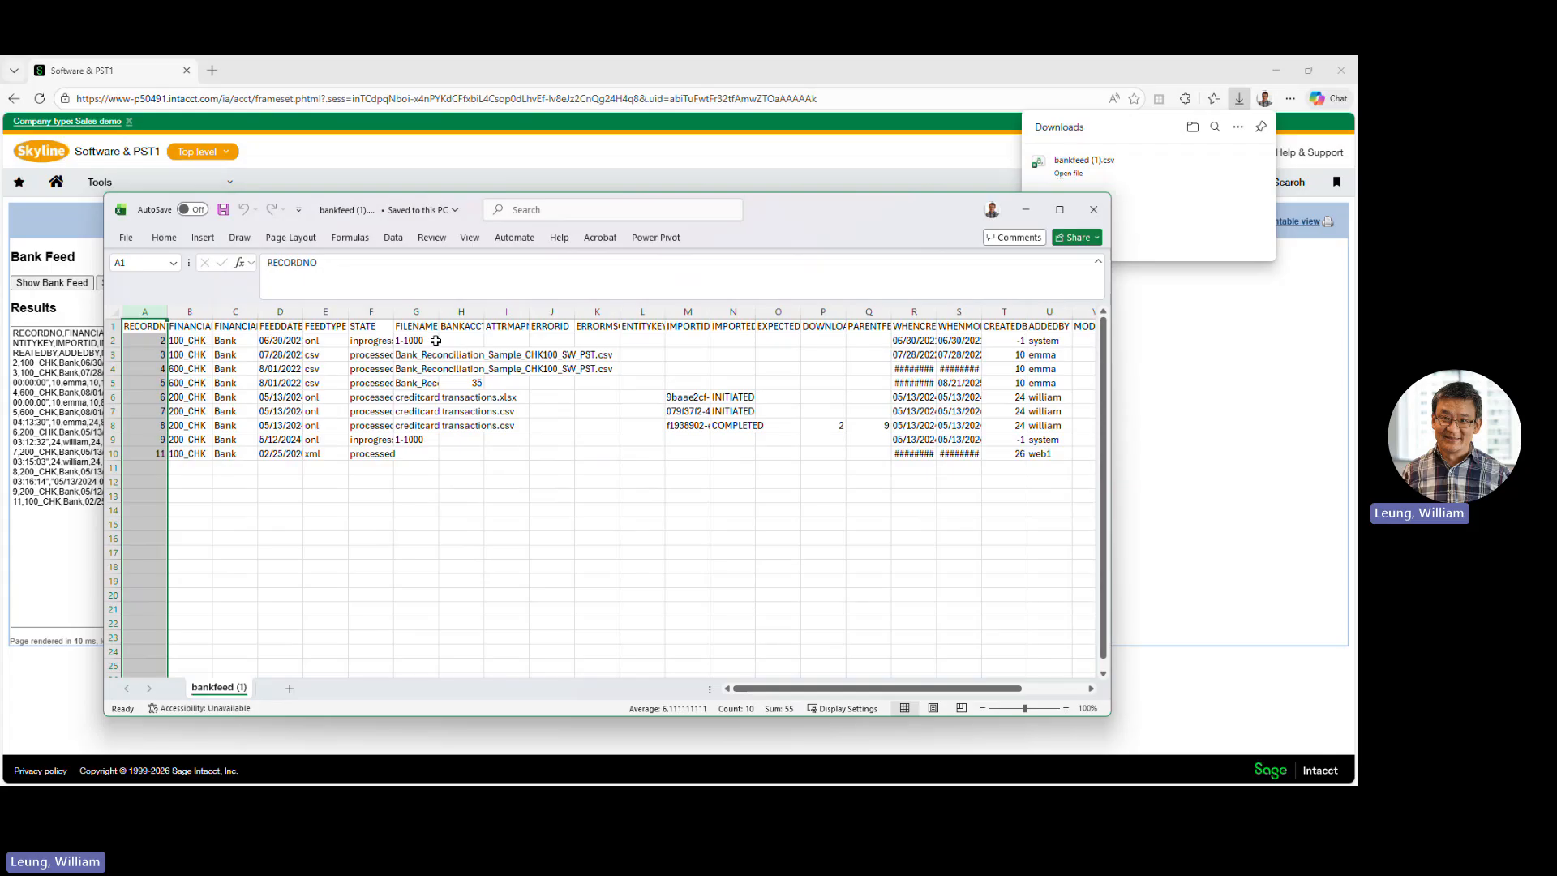
left_click(415, 311)
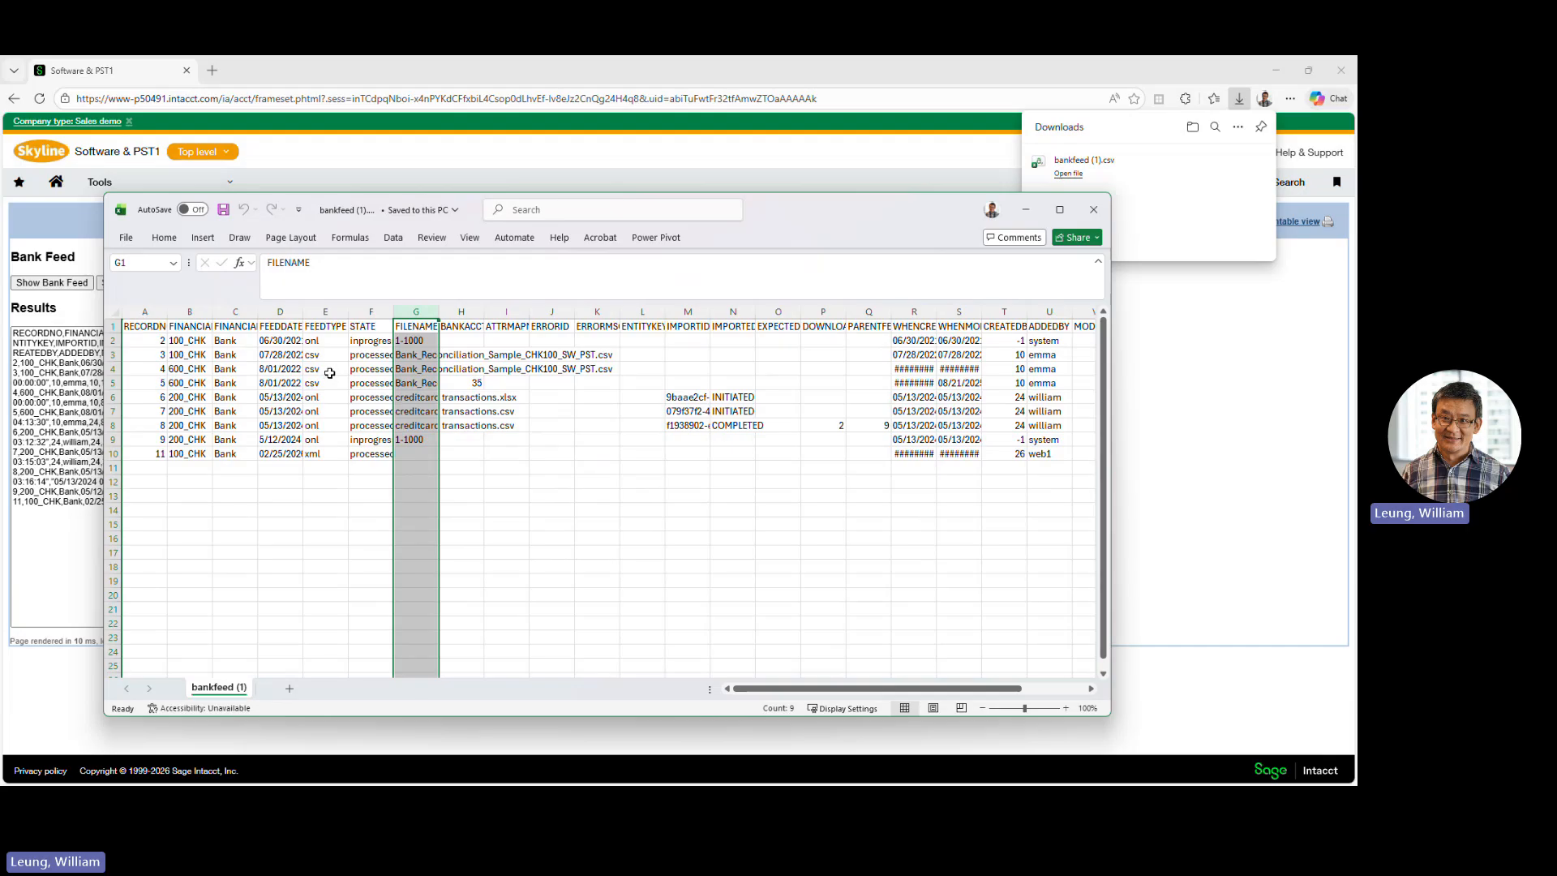
left_click(318, 341)
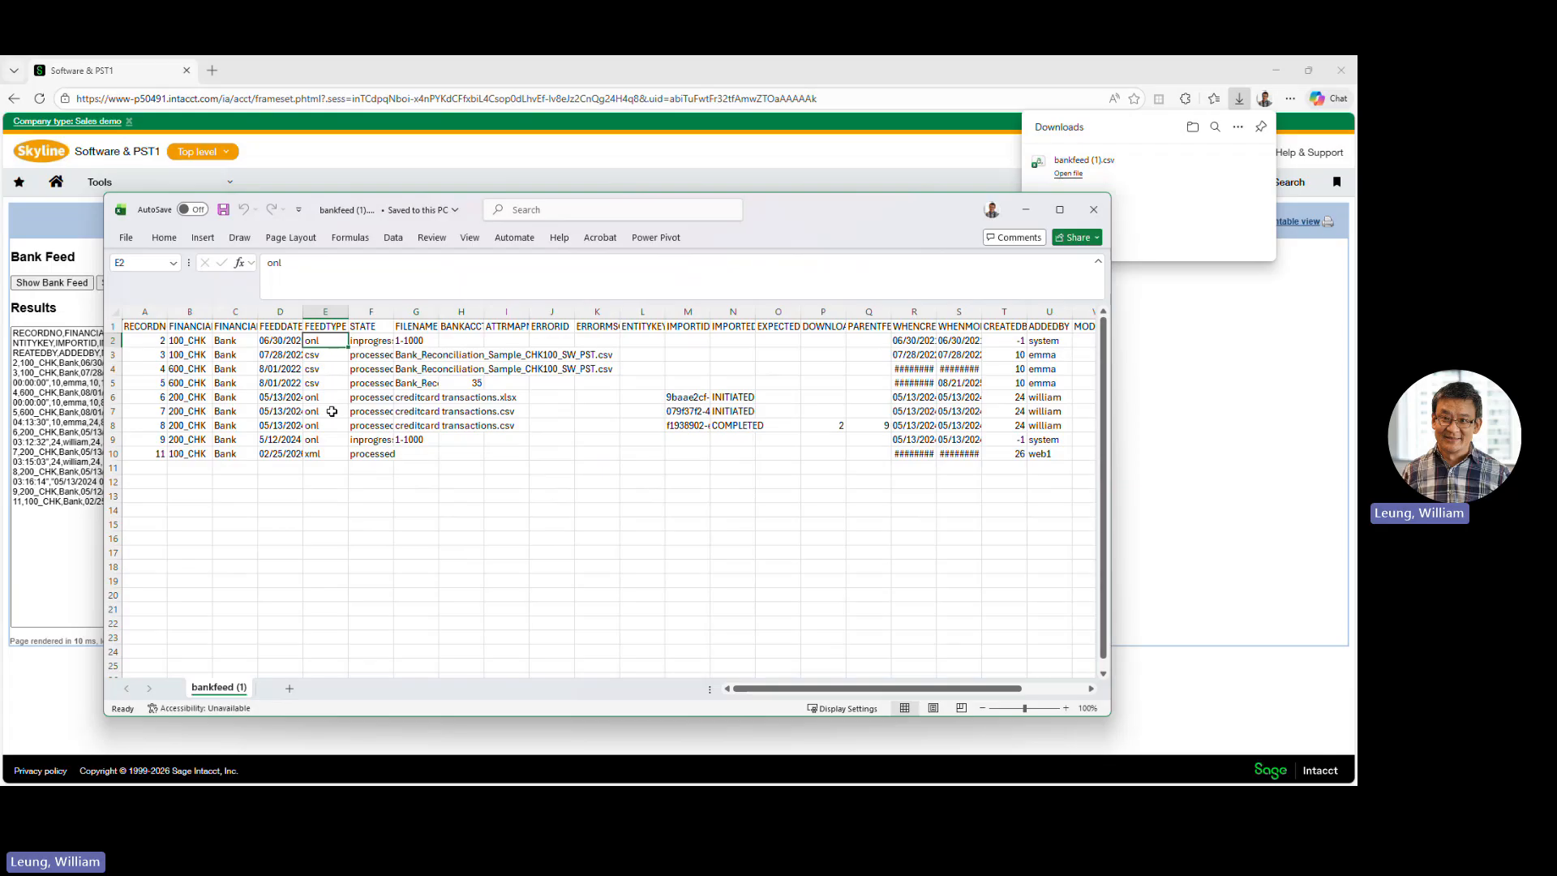
left_click(1093, 210)
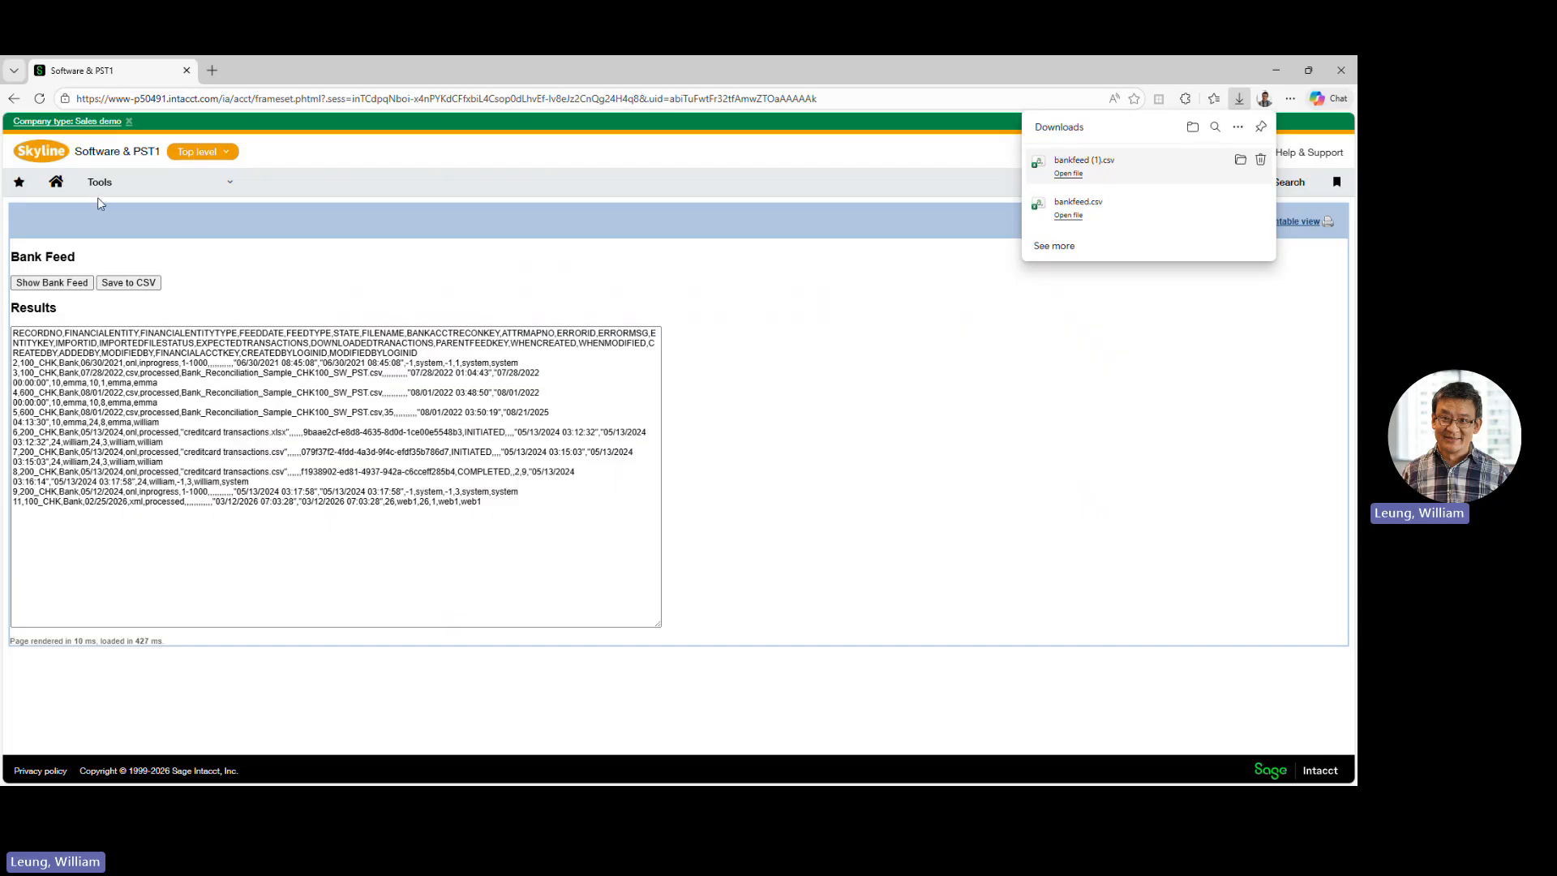
- Open the company information for editing and review the Web Services authorisations in its security settings
left_click(172, 193)
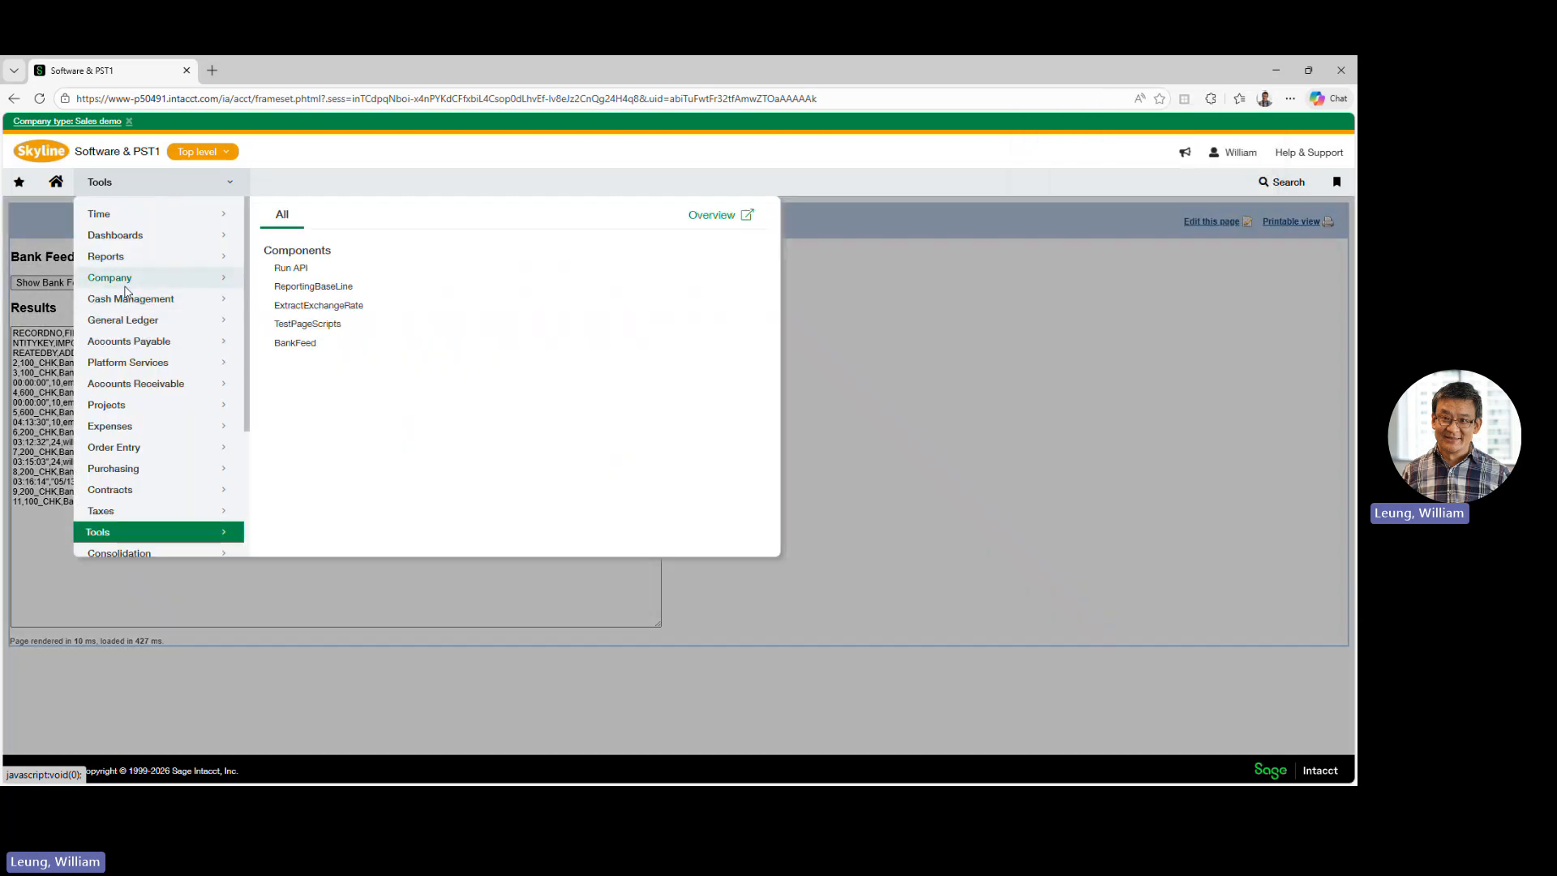
left_click(126, 289)
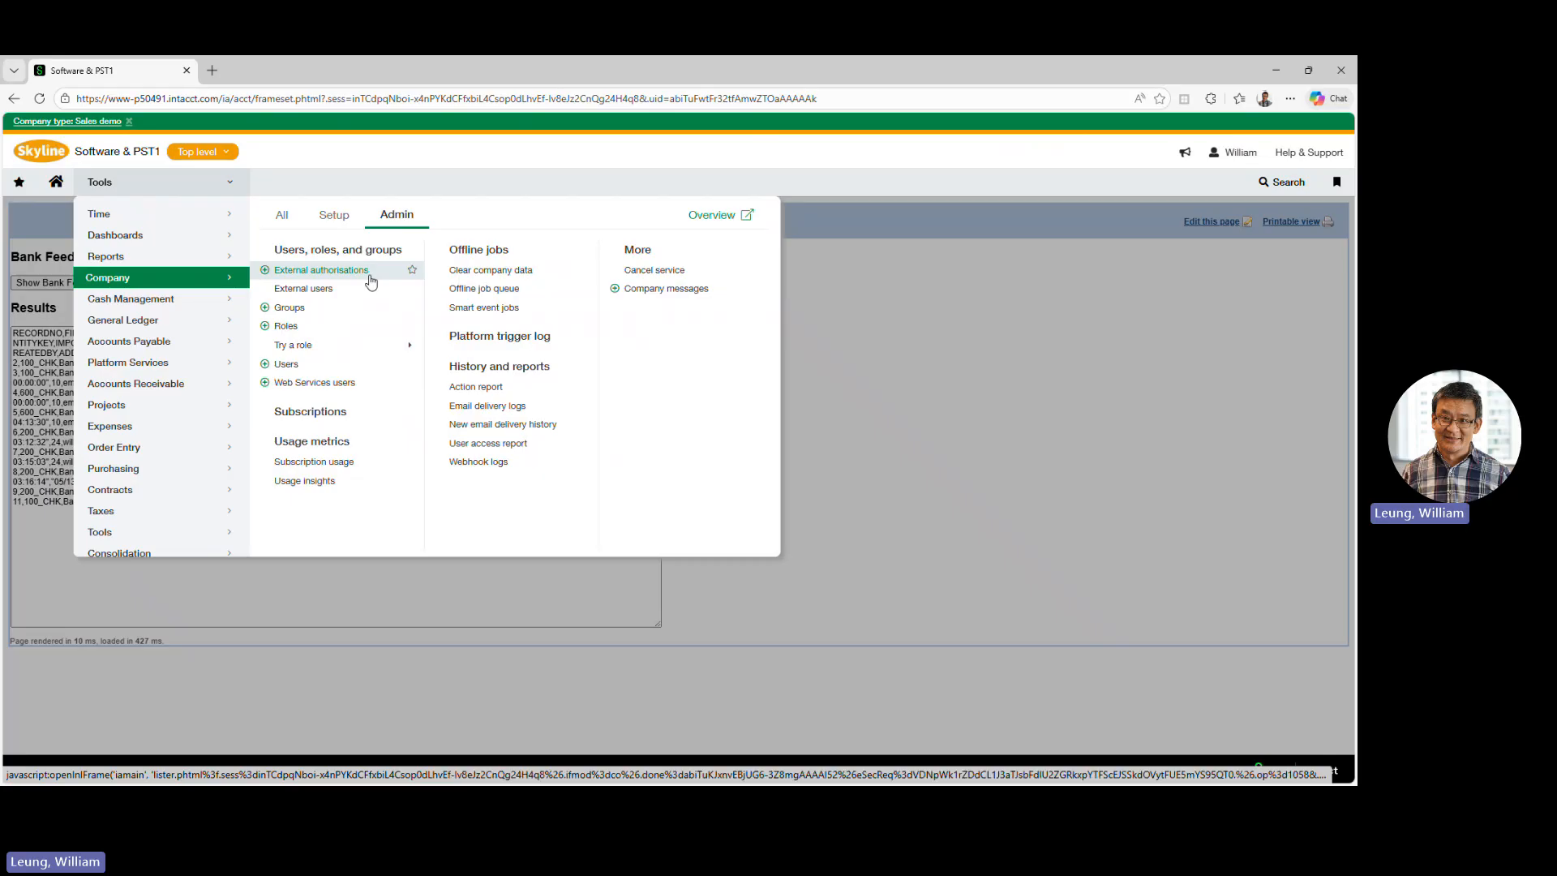
left_click(327, 223)
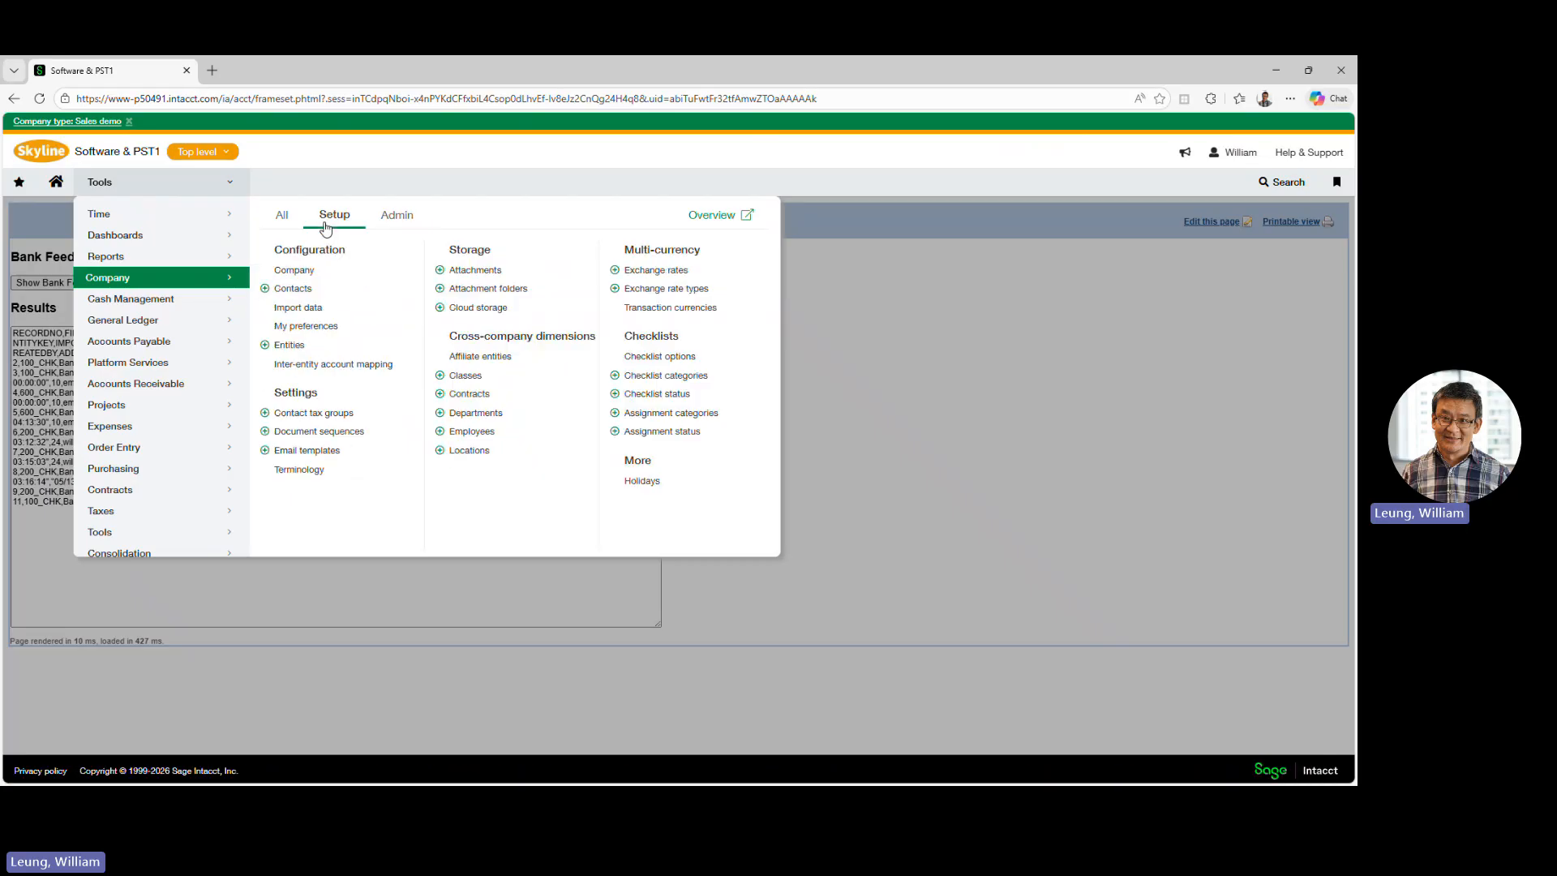
left_click(305, 277)
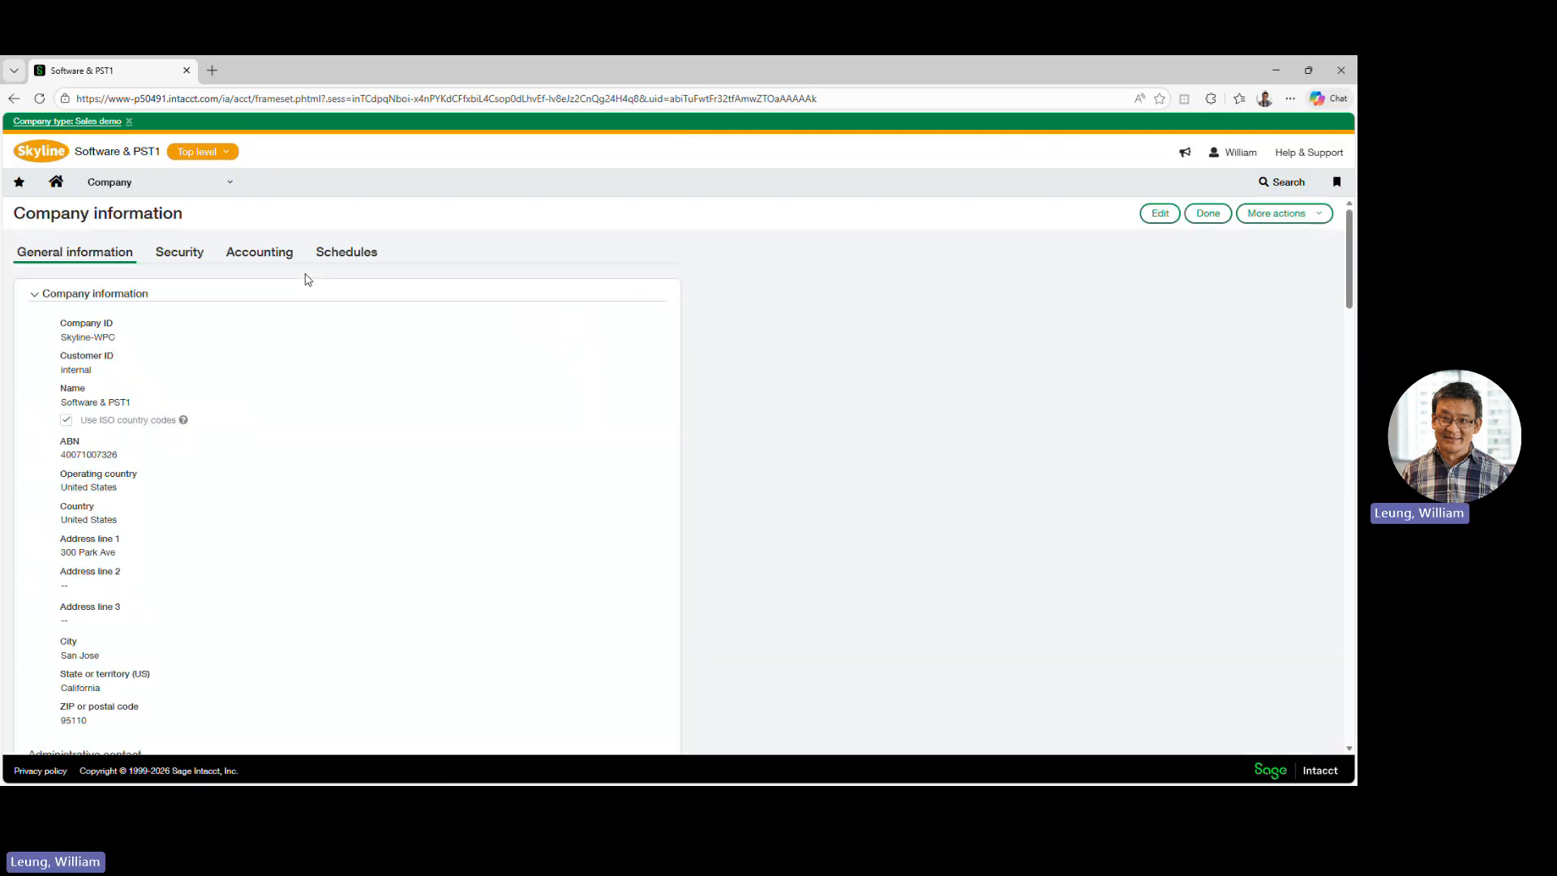
left_click(1157, 215)
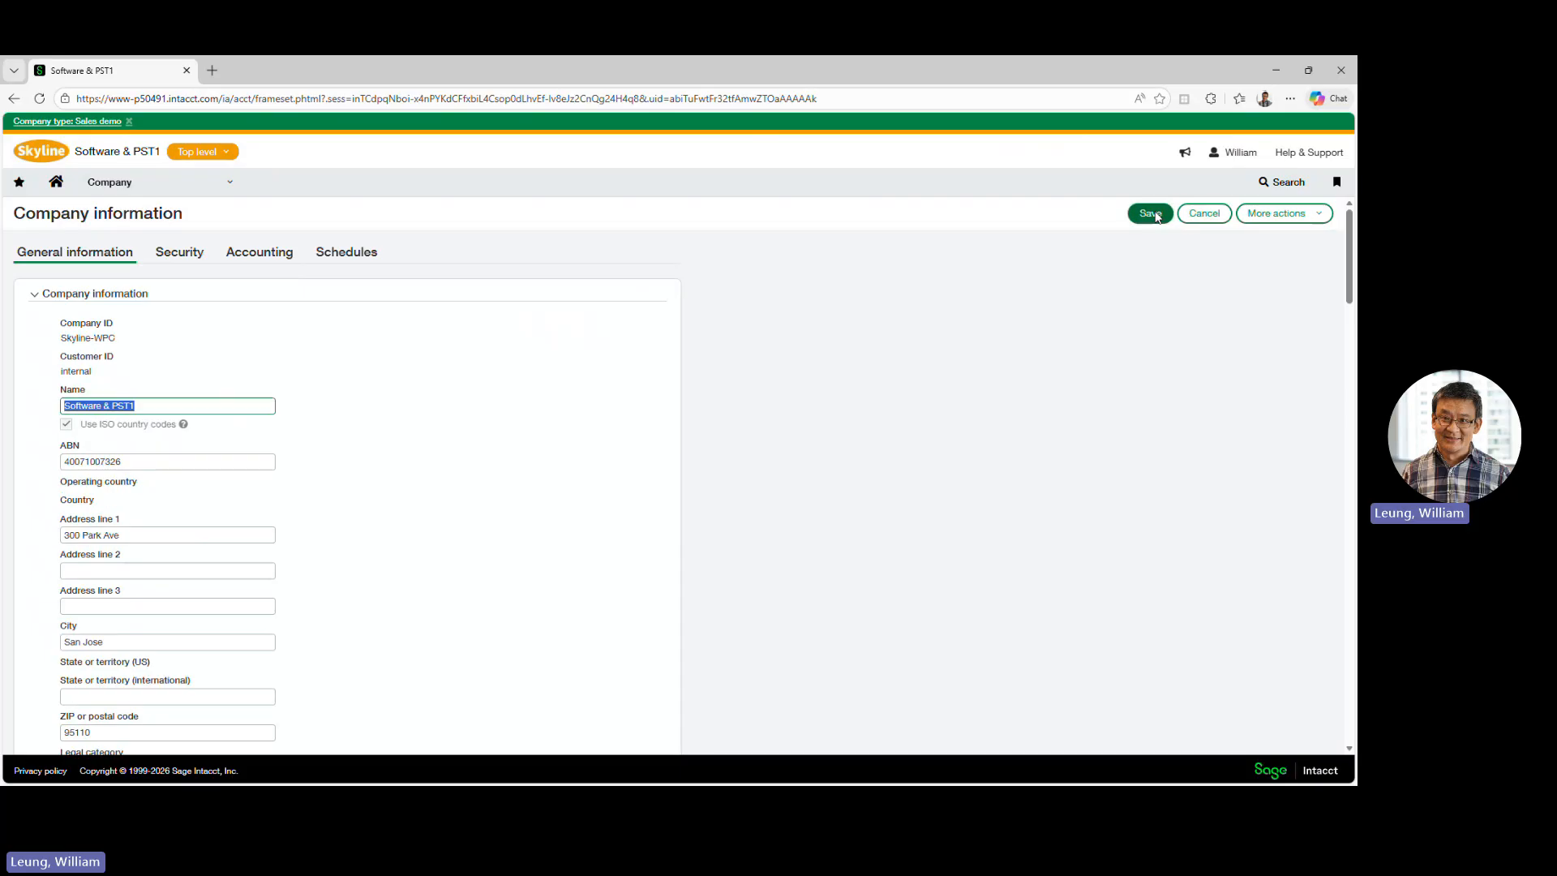
left_click(183, 253)
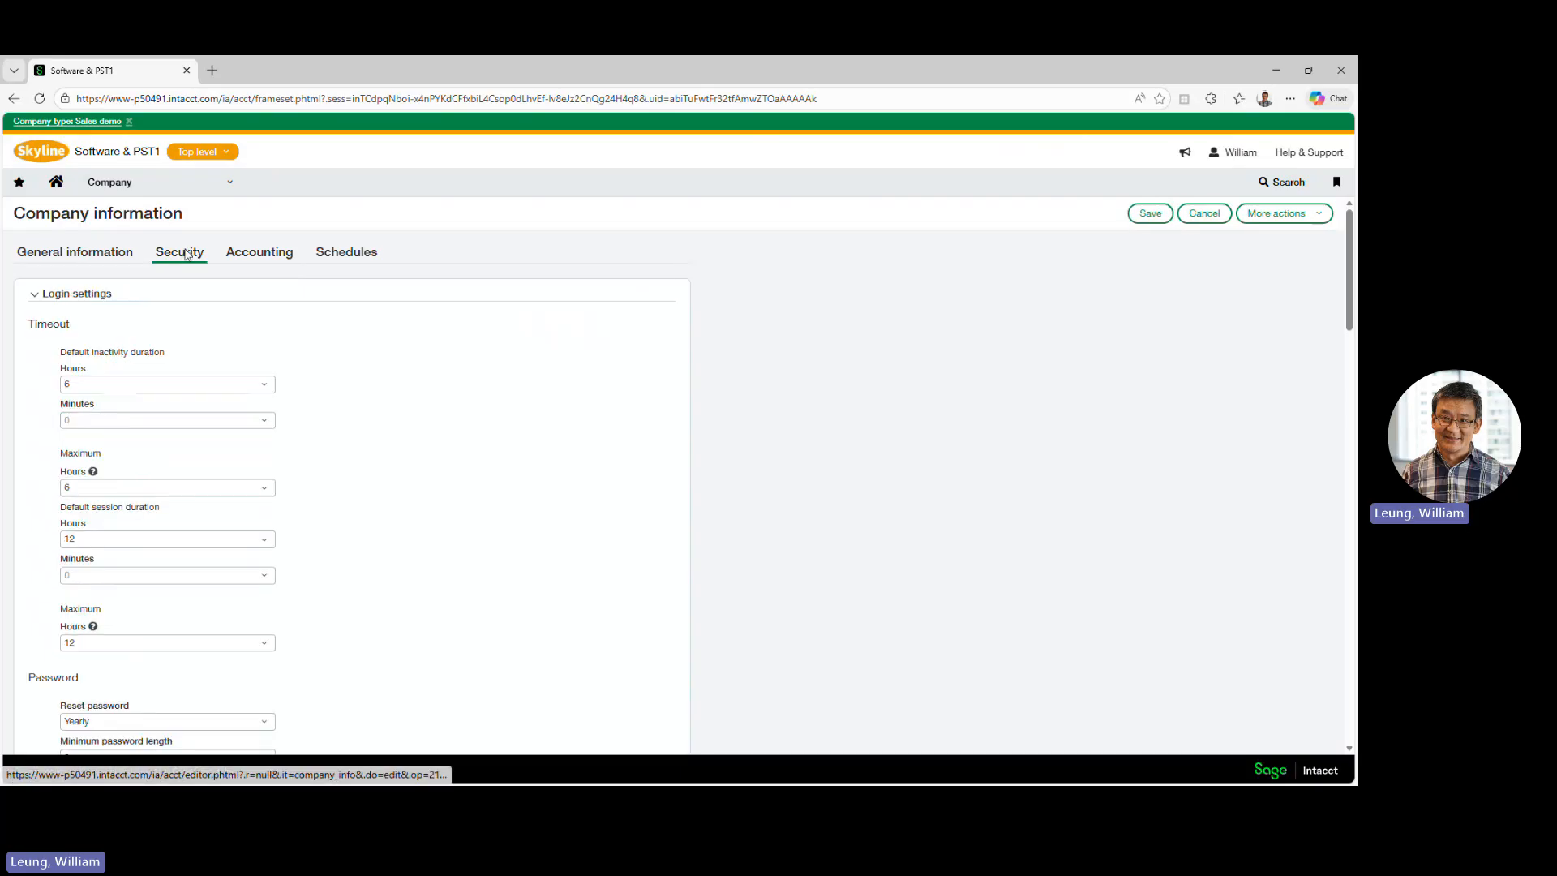
scroll(436, 483, "down", 8)
scroll(436, 483, "down", 12)
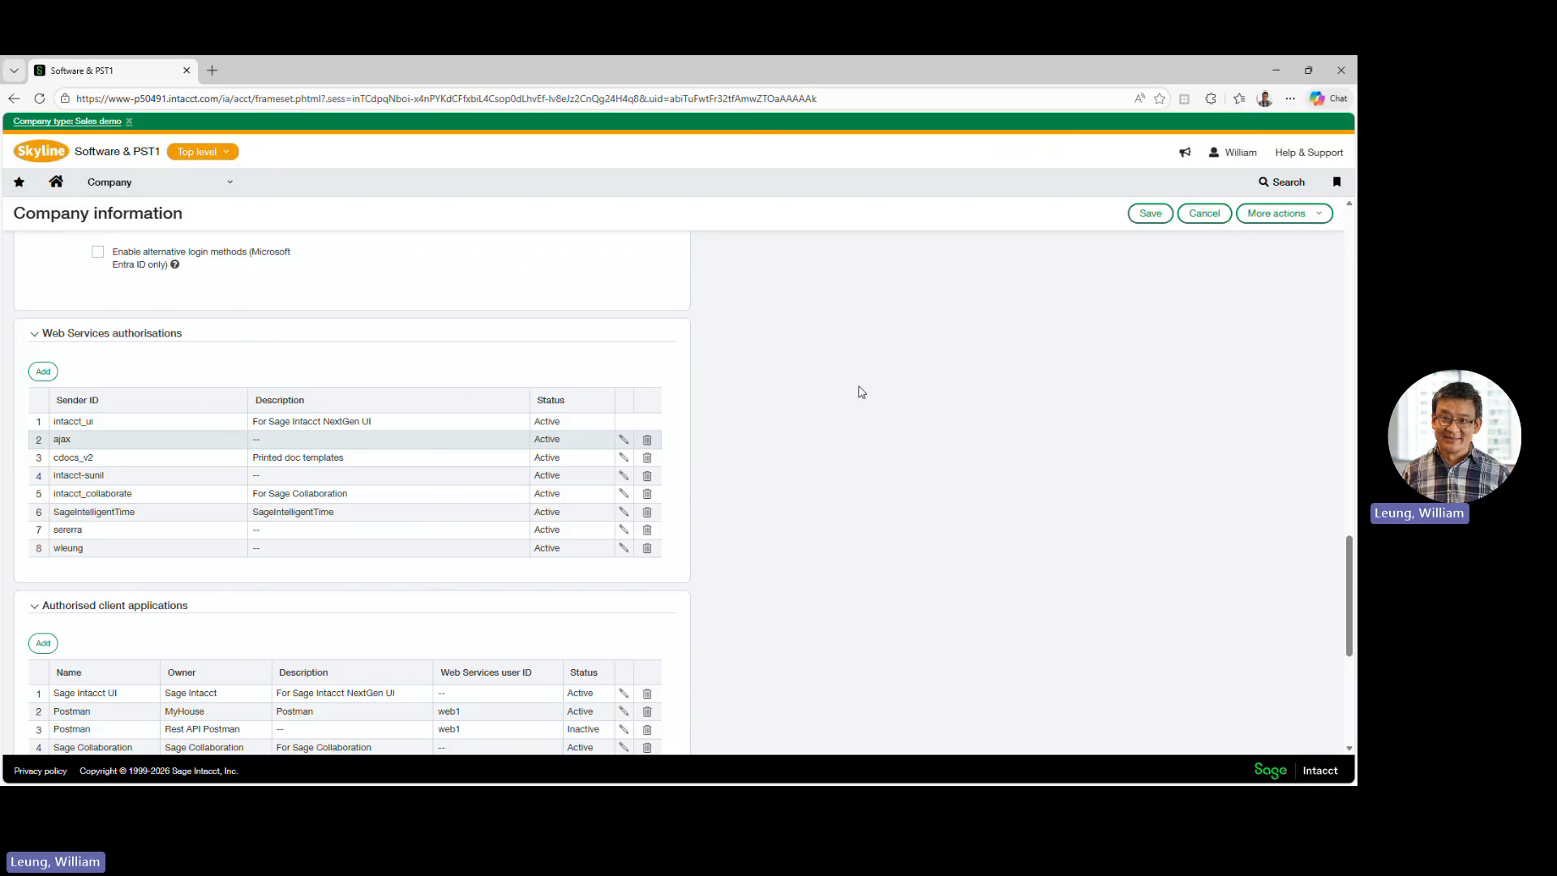
scroll(878, 386, "up", 5)
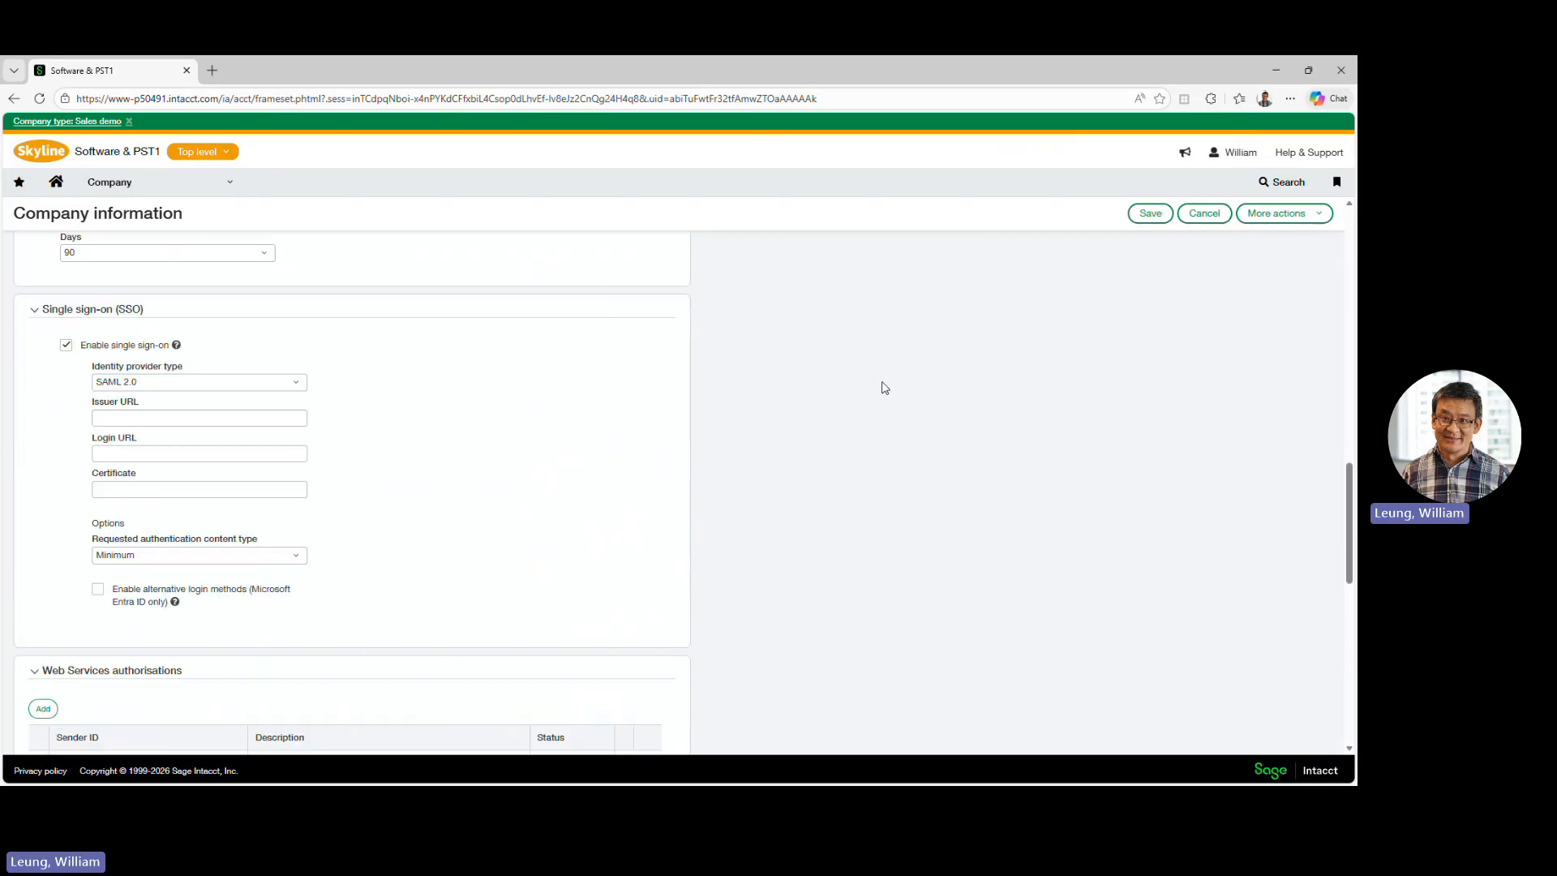
- Open the definition of the Tools custom application in Platform Services
left_click(194, 181)
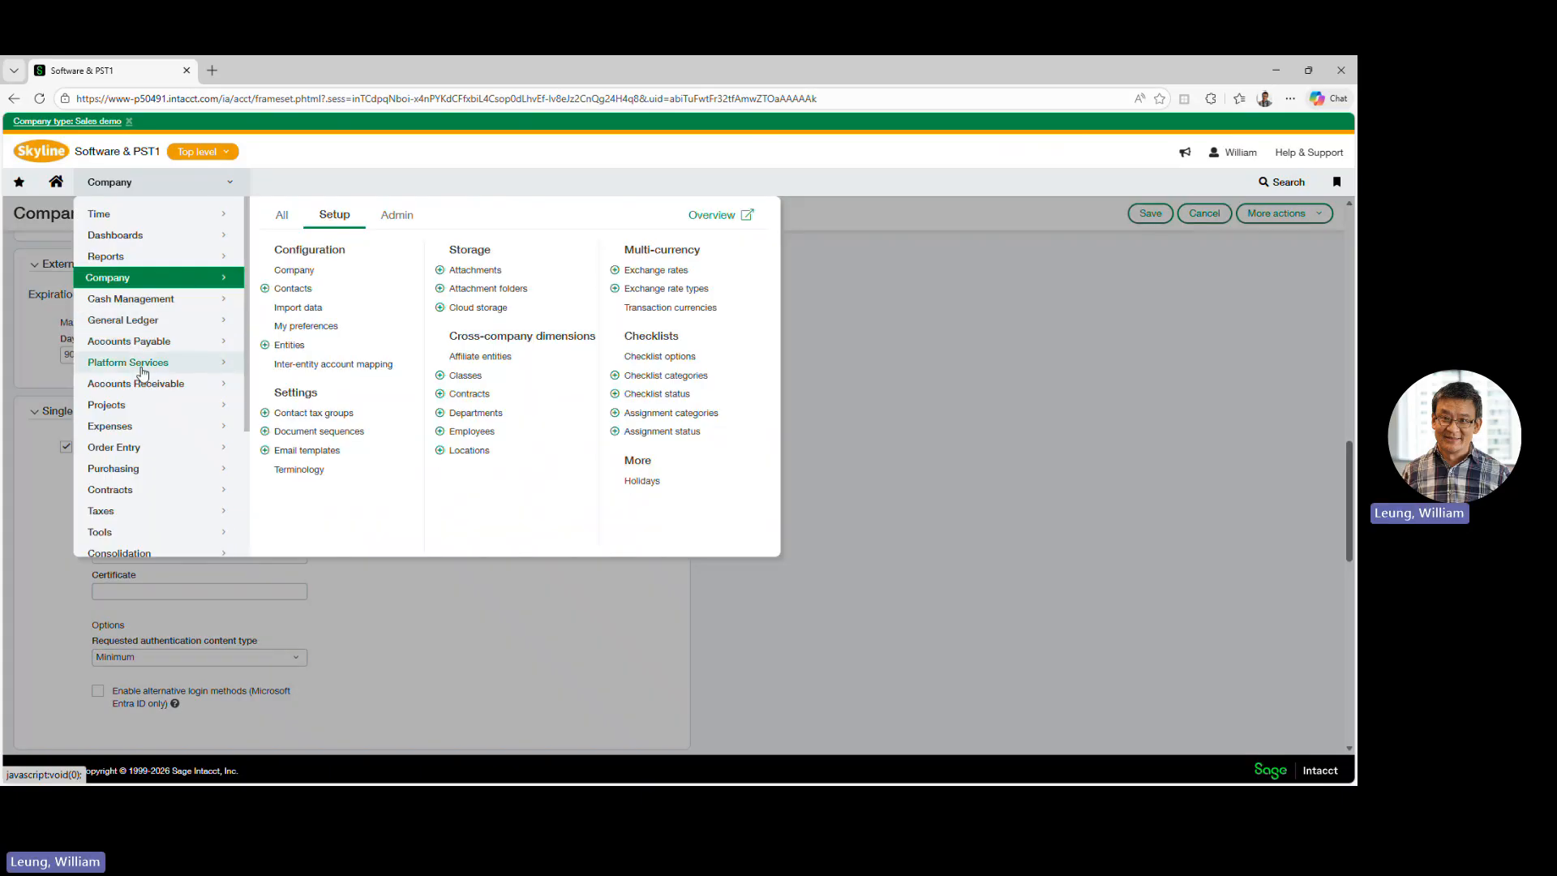
mouse_move(142, 372)
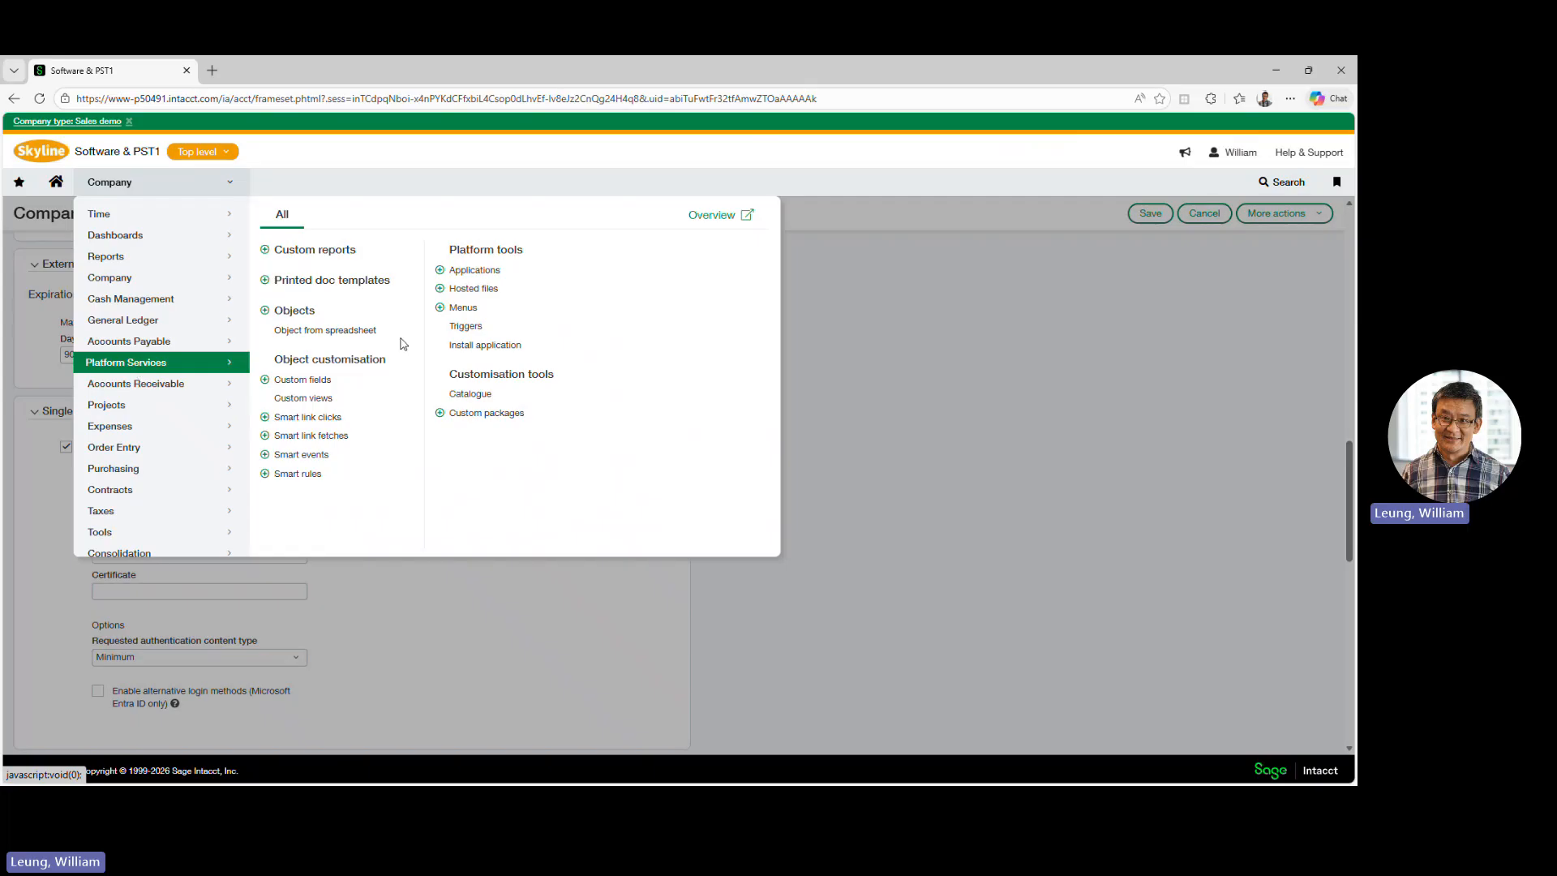
left_click(477, 273)
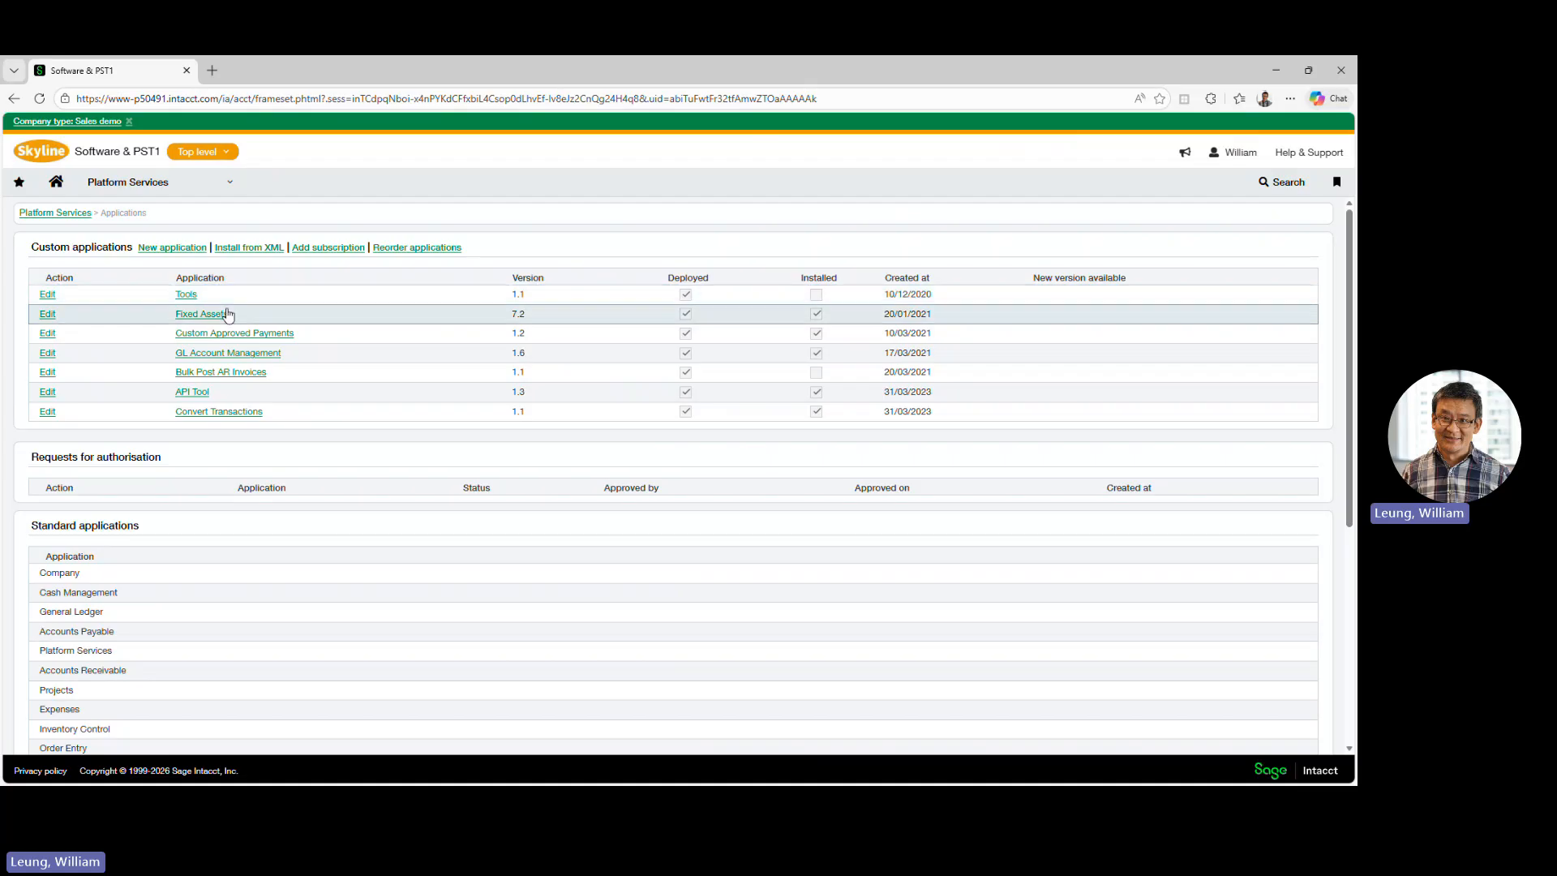
left_click(186, 296)
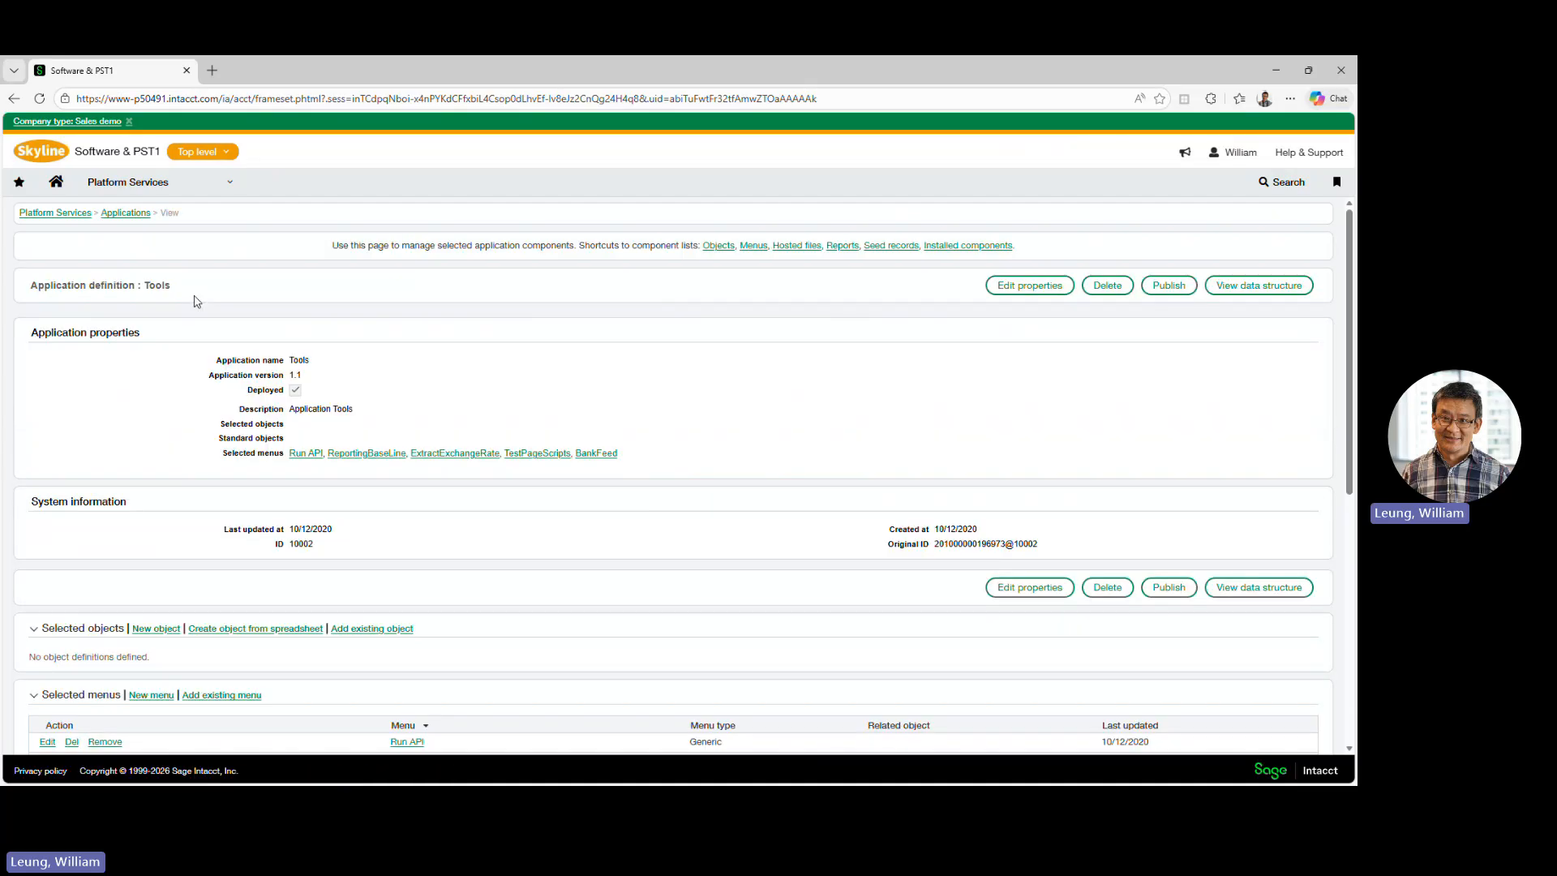
- Open the Tools application's BankFeed menu for editing, review its name and web page, and save it
scroll(511, 403, "down", 2)
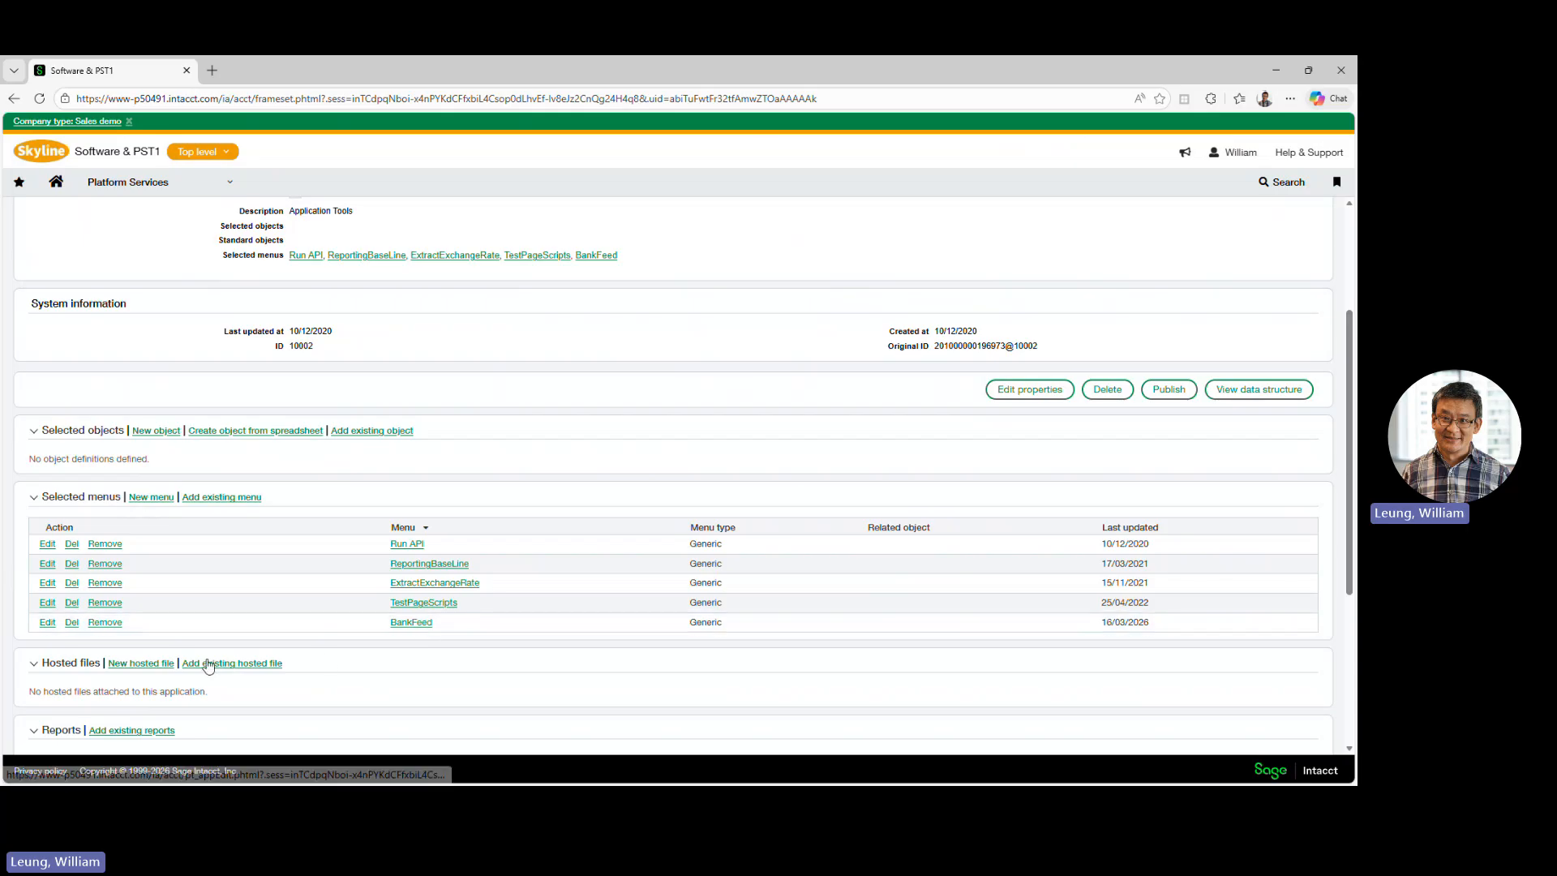
left_click(47, 622)
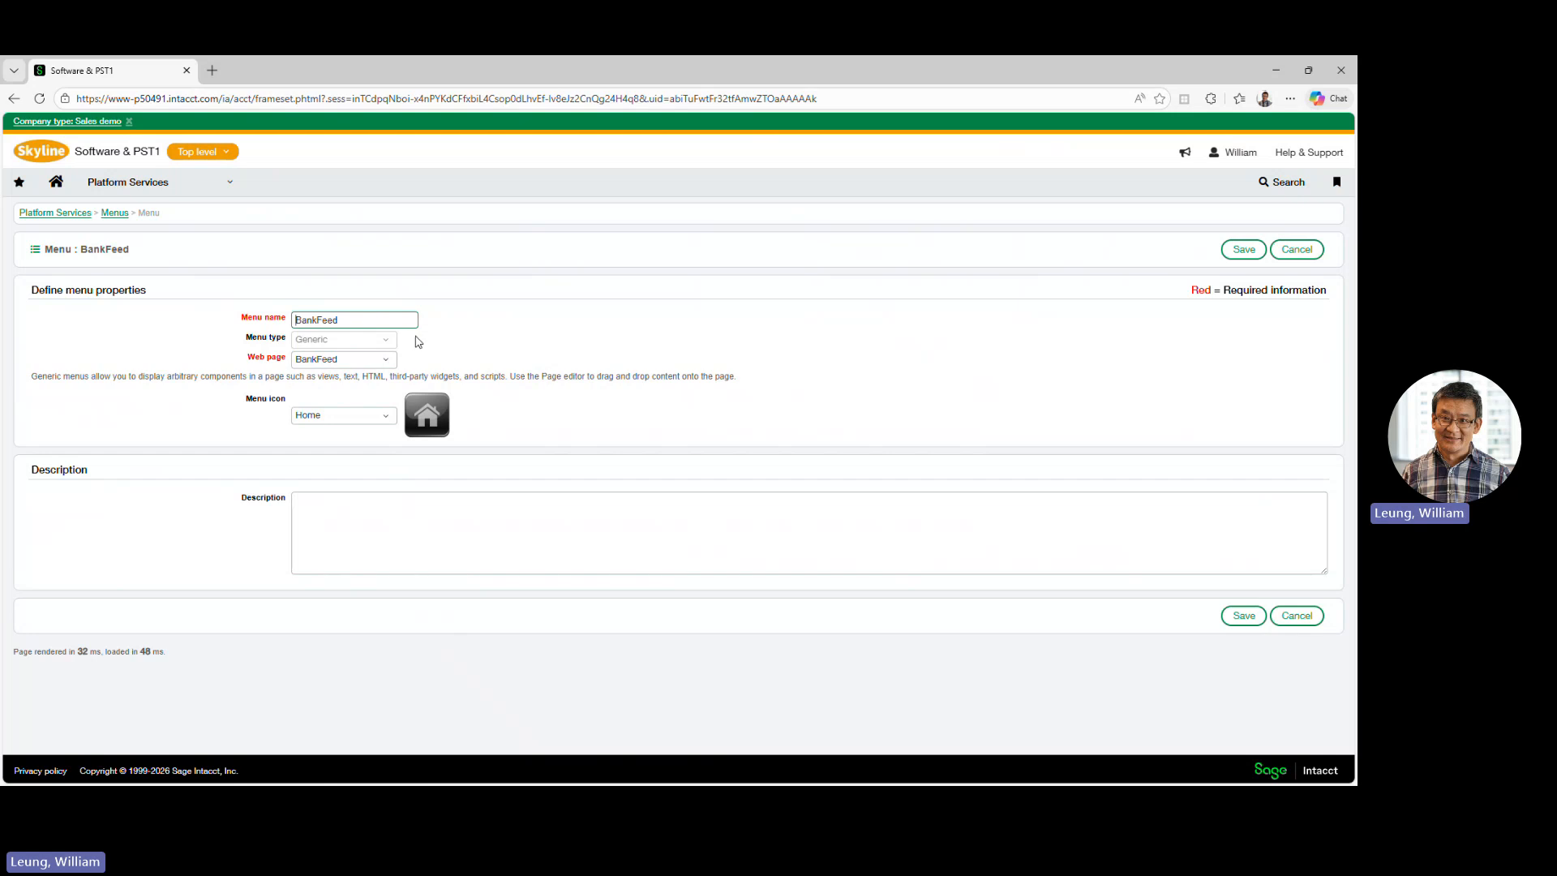
double_click(347, 319)
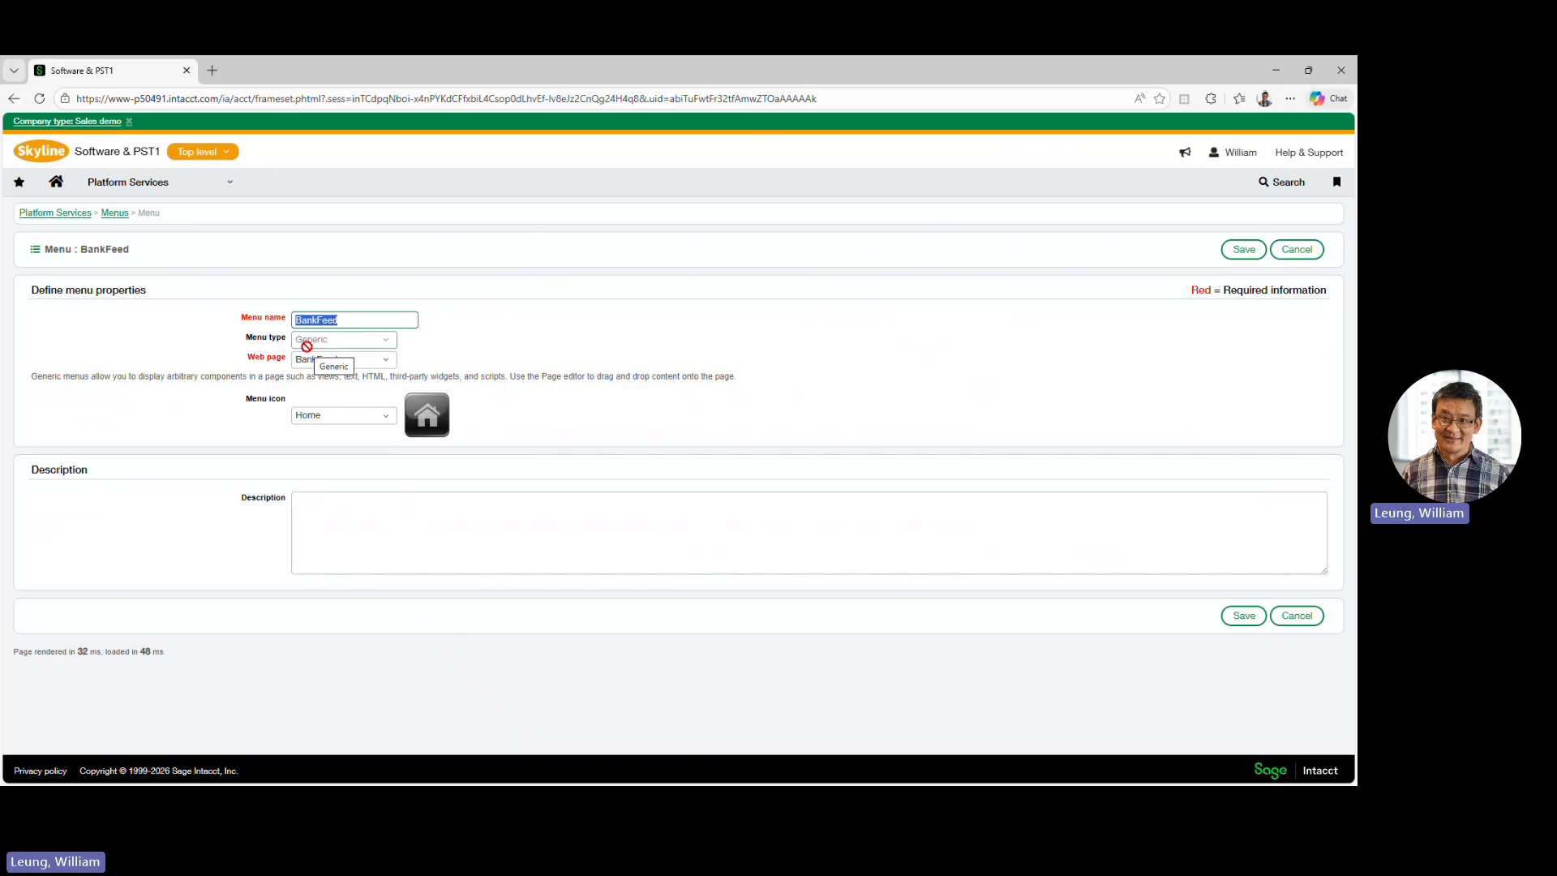
left_click(1255, 617)
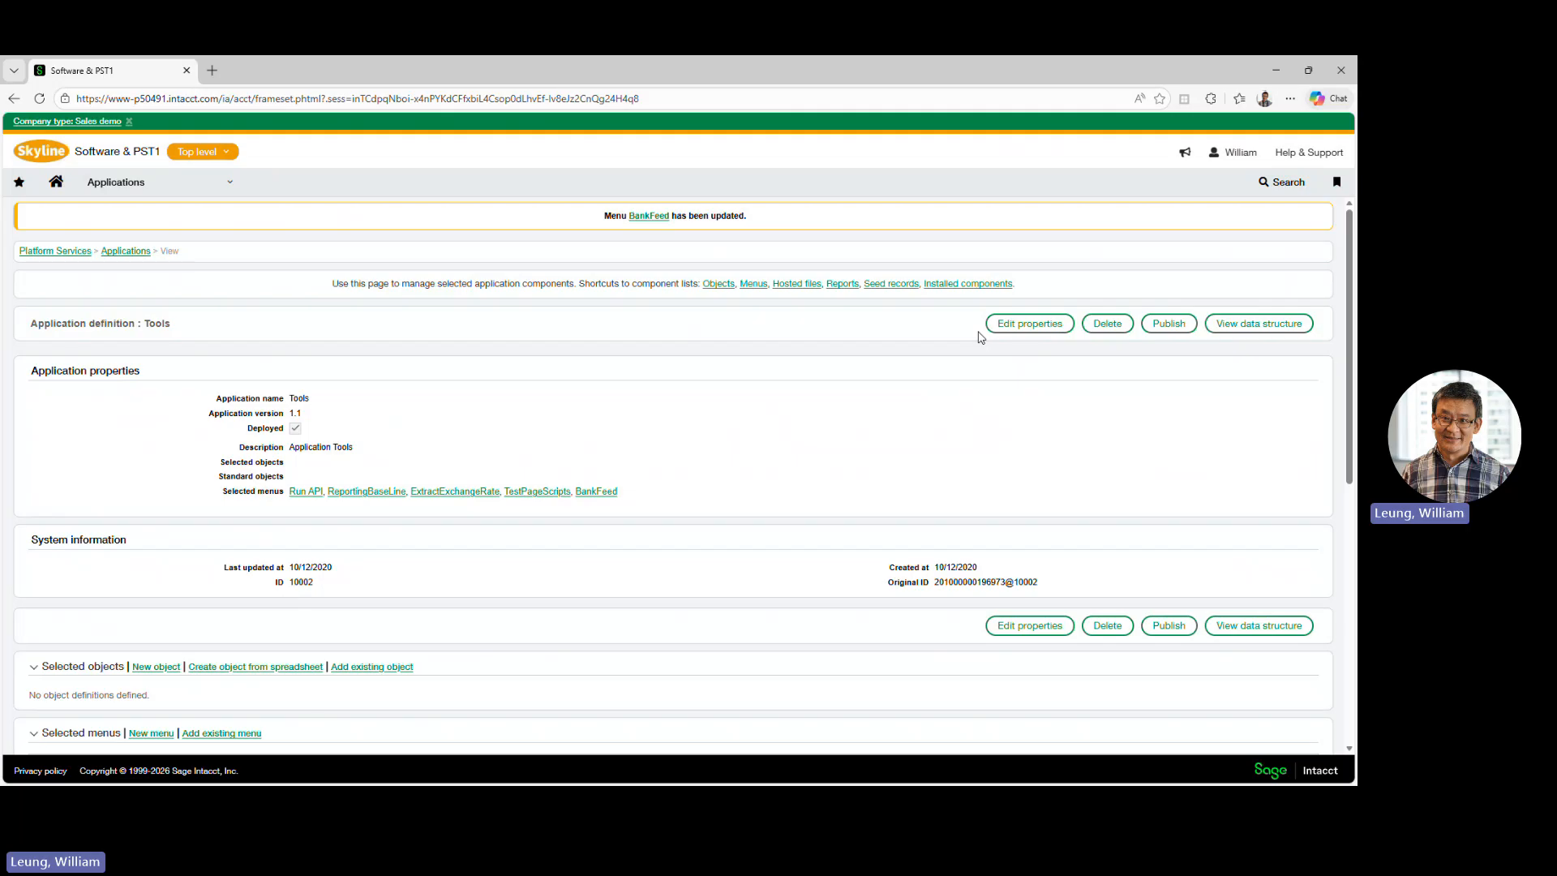
- Open the Admin role's subscriptions and view its menu permissions for the Tools application
left_click(192, 193)
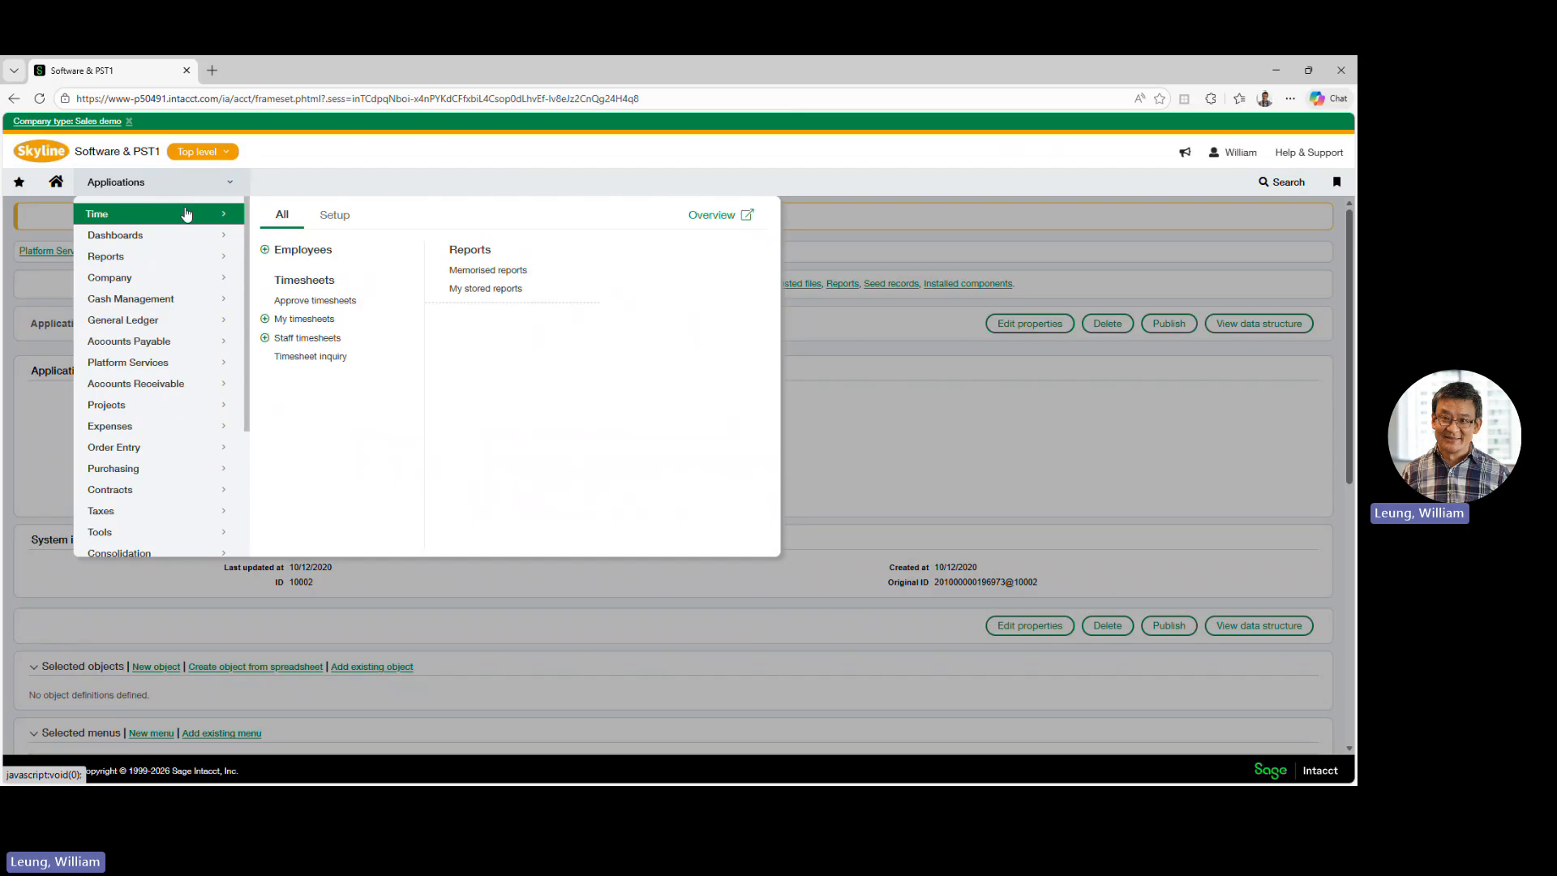
left_click(175, 281)
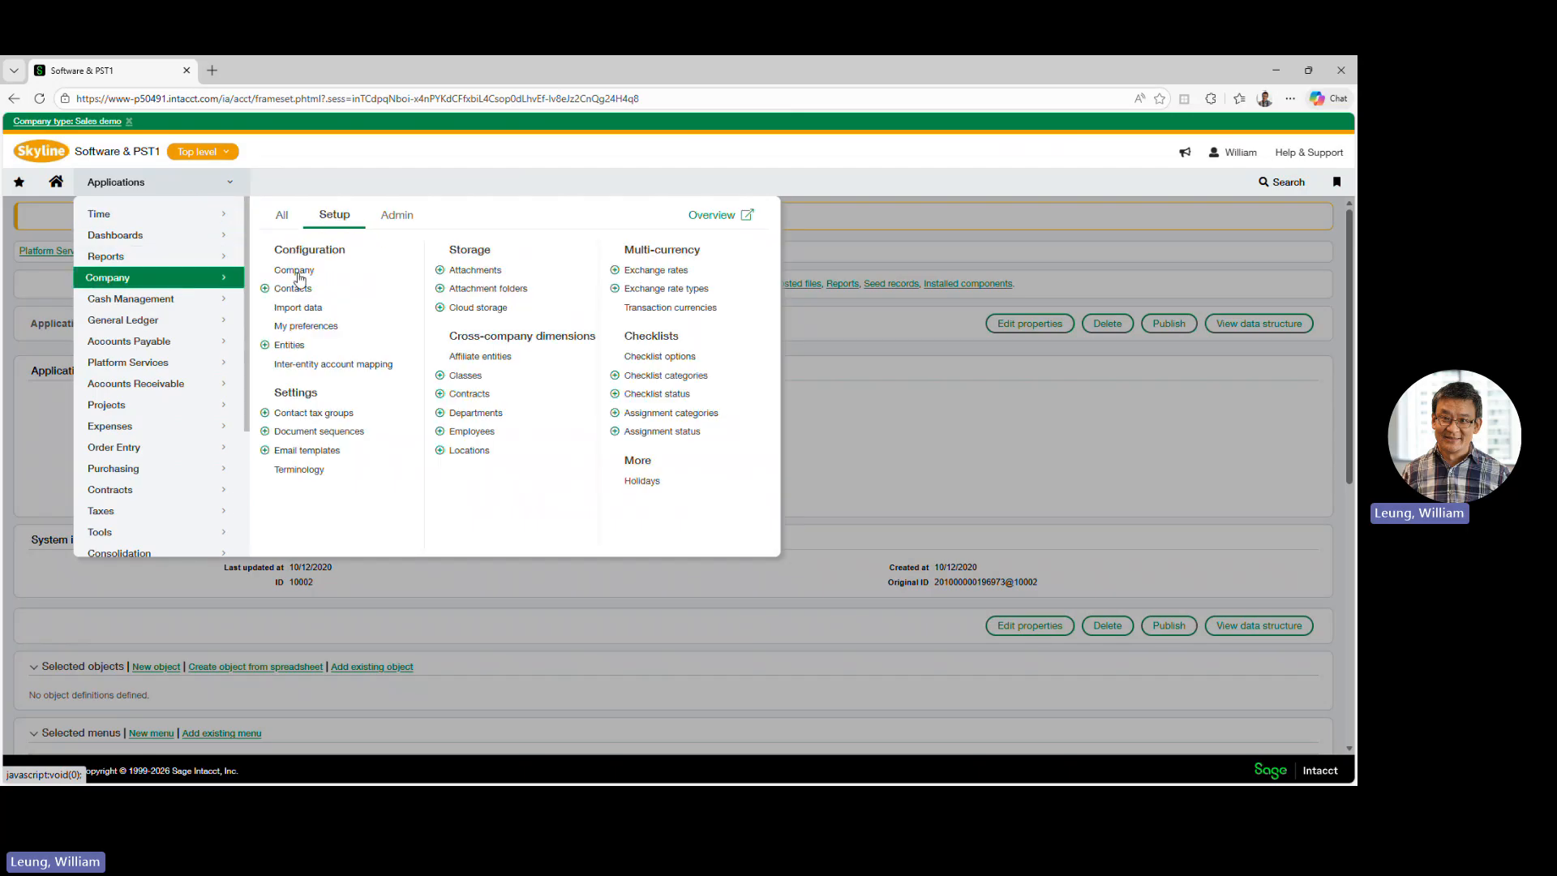
left_click(399, 216)
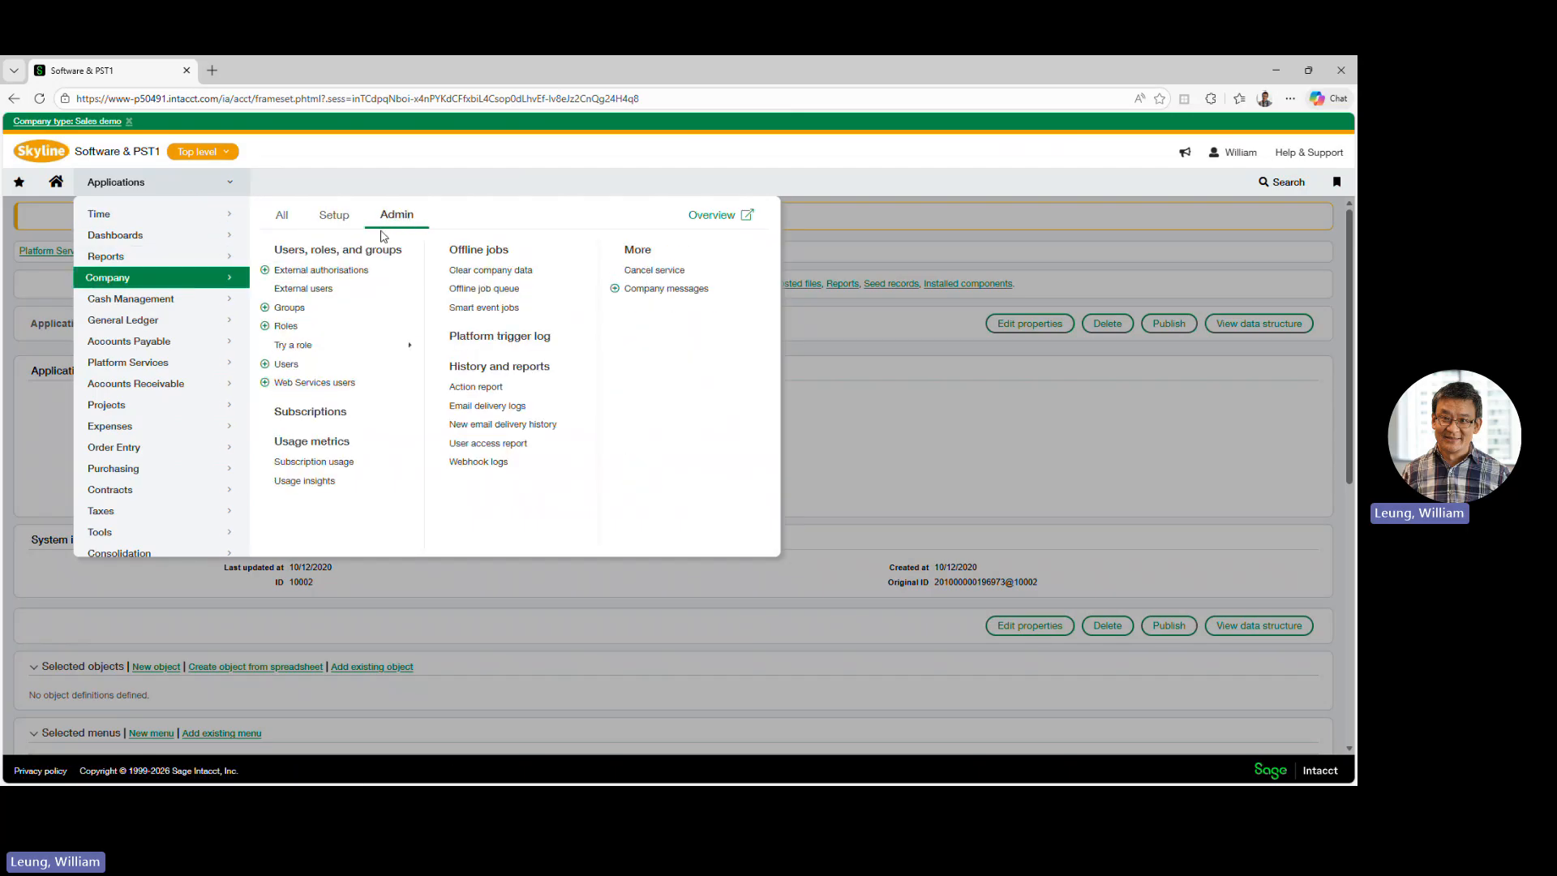
left_click(300, 335)
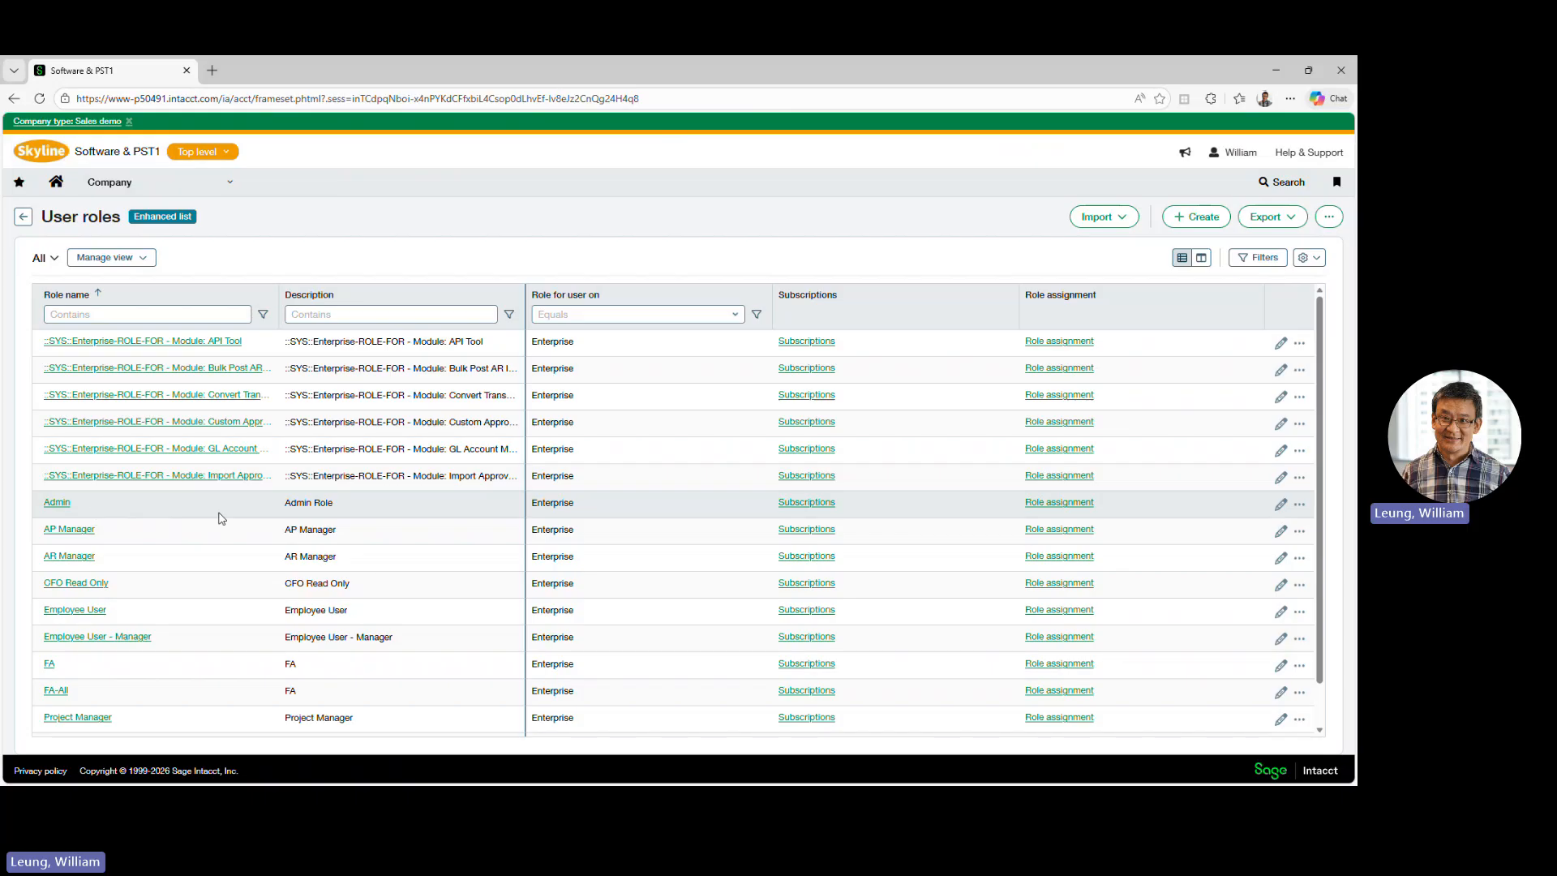
left_click(811, 503)
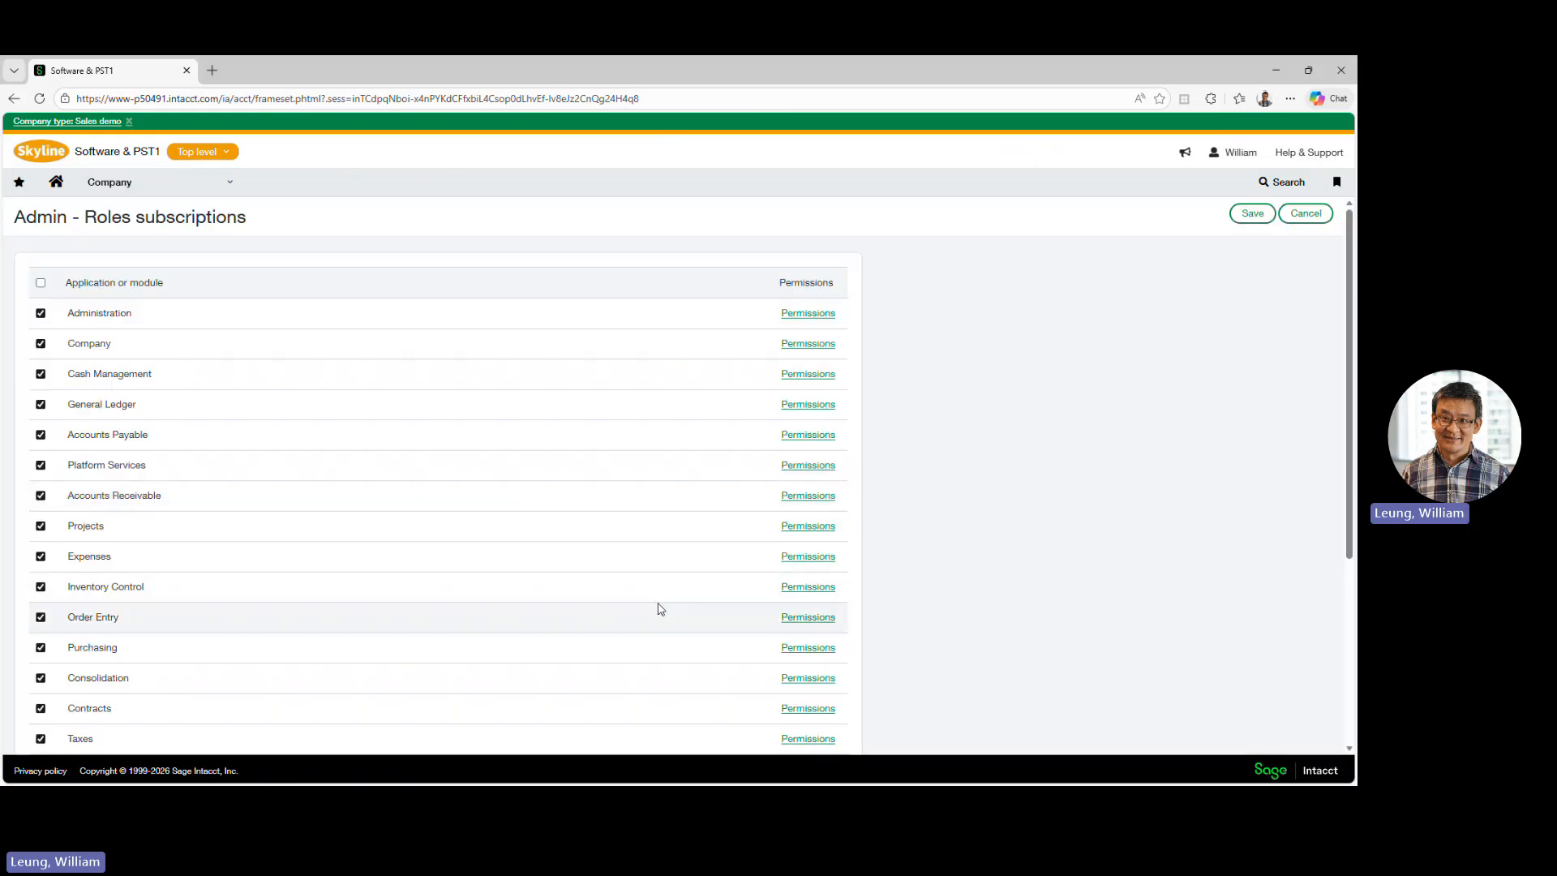
scroll(556, 639, "down", 2)
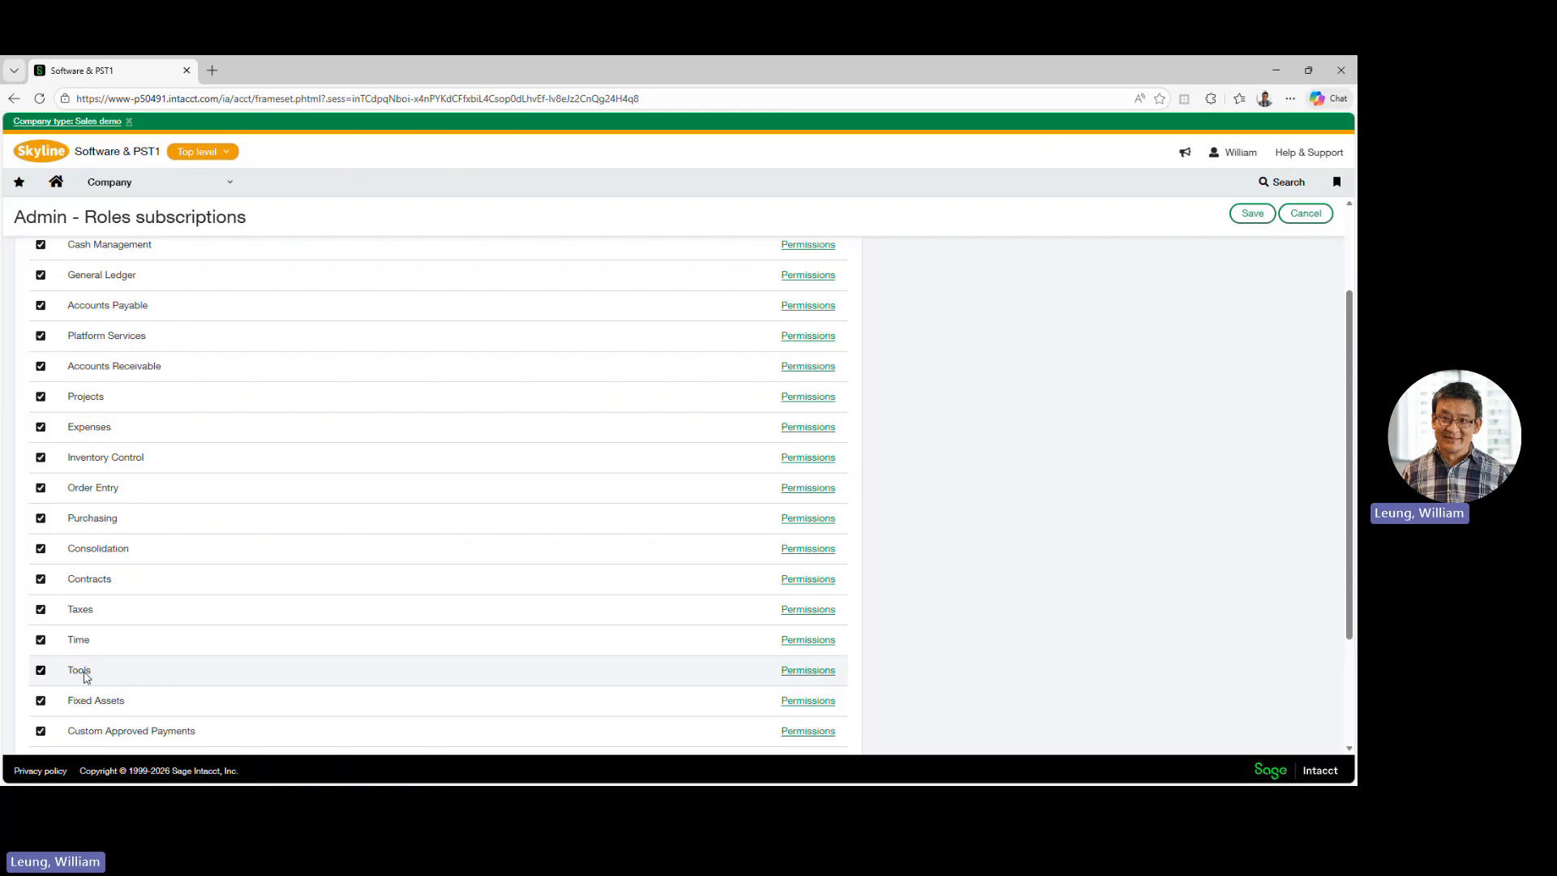
left_click(813, 671)
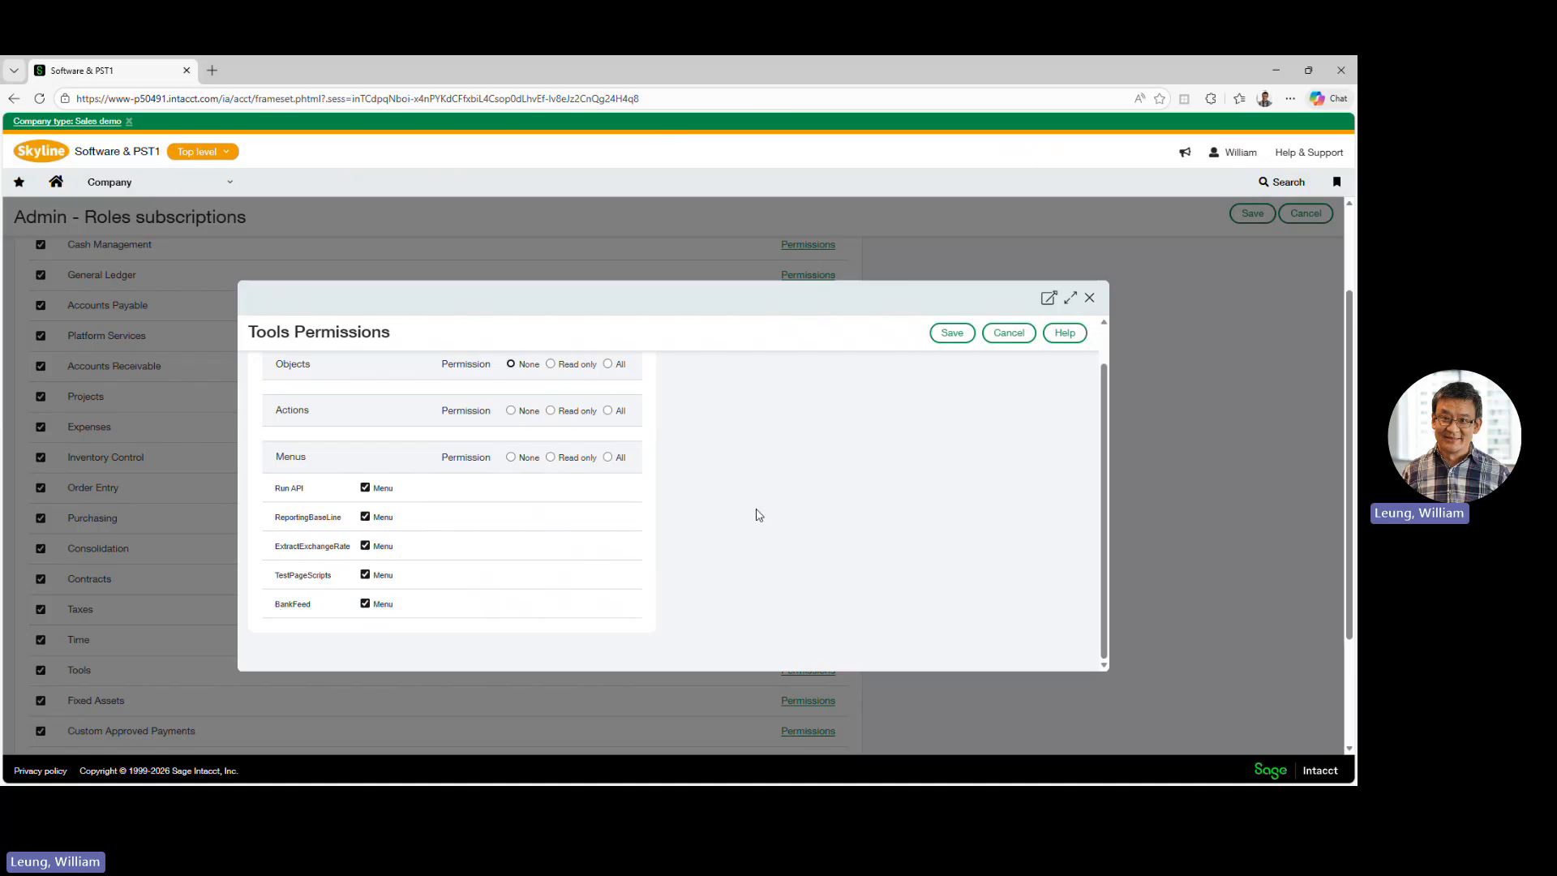
- Leave the Tools permissions and Admin role subscriptions without saving, and open the BankFeed page of the Tools application
left_click(1014, 341)
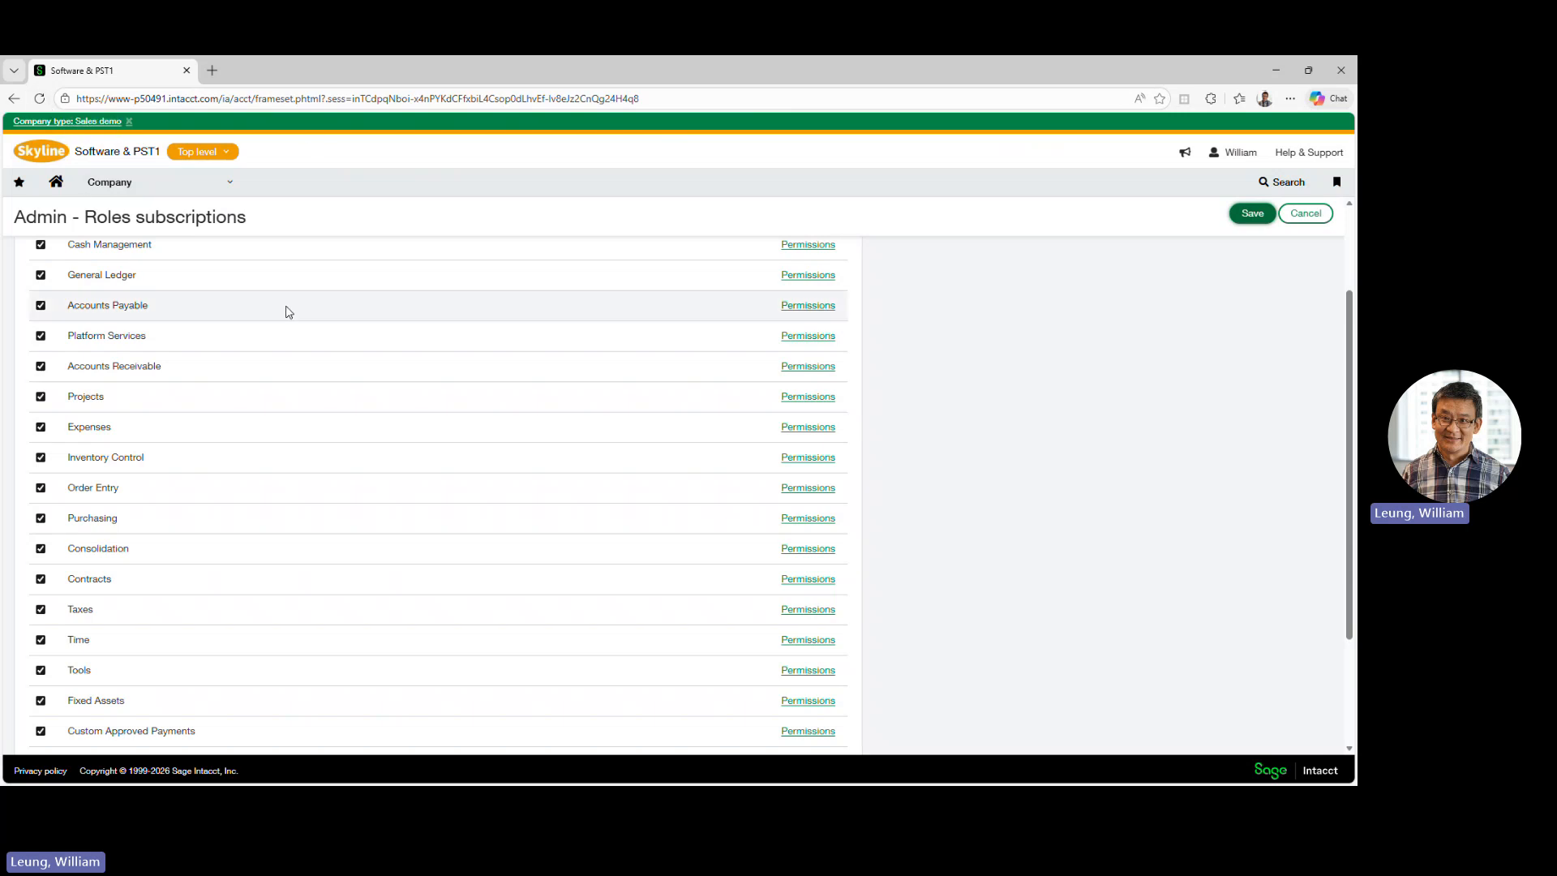
left_click(1302, 217)
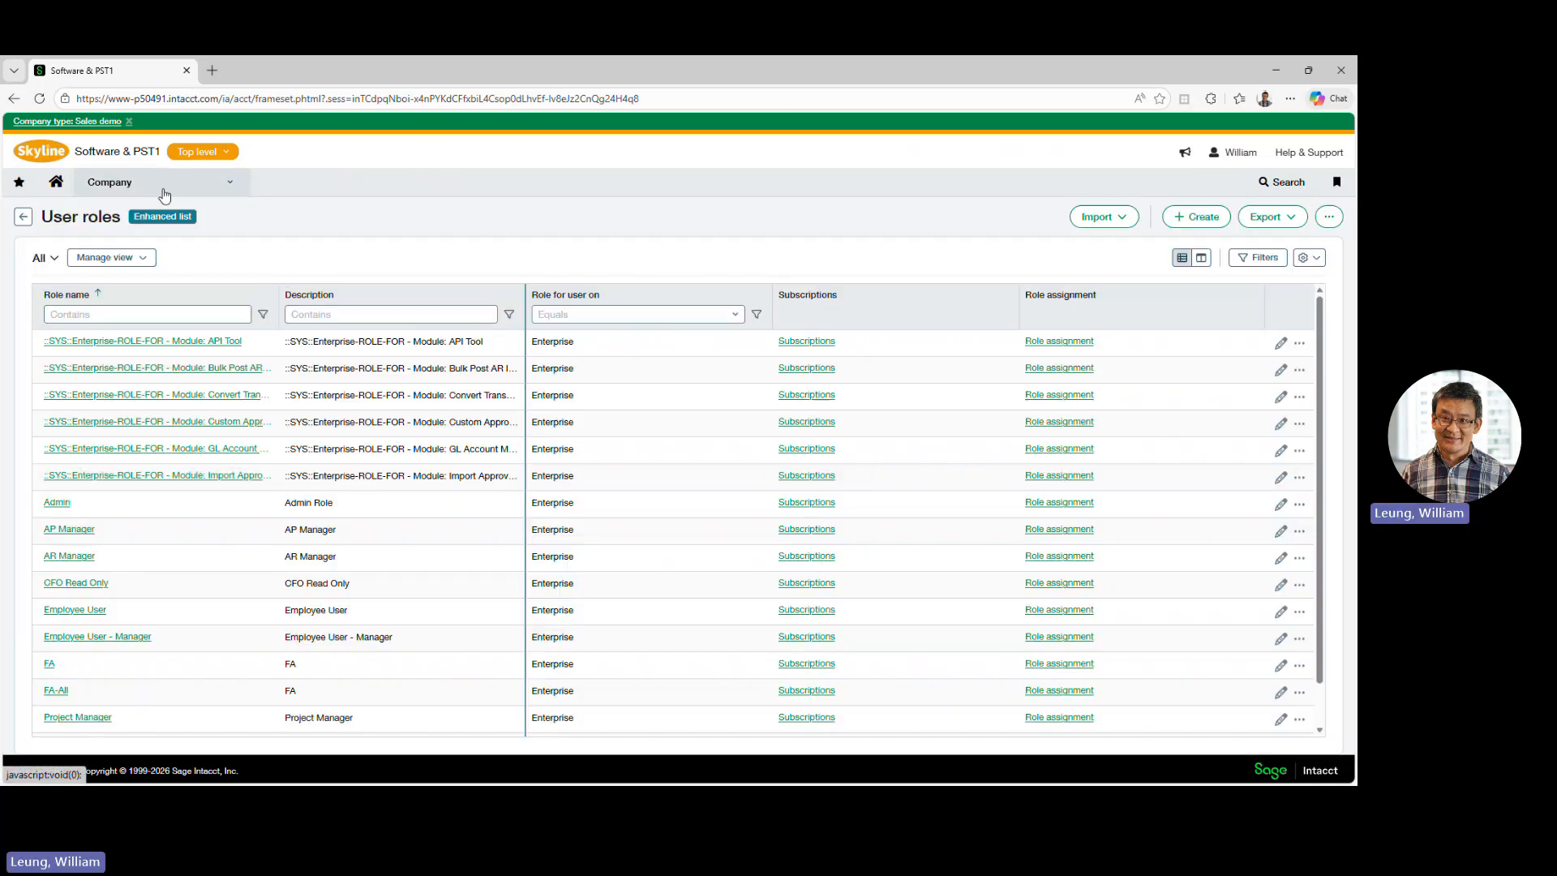
left_click(165, 193)
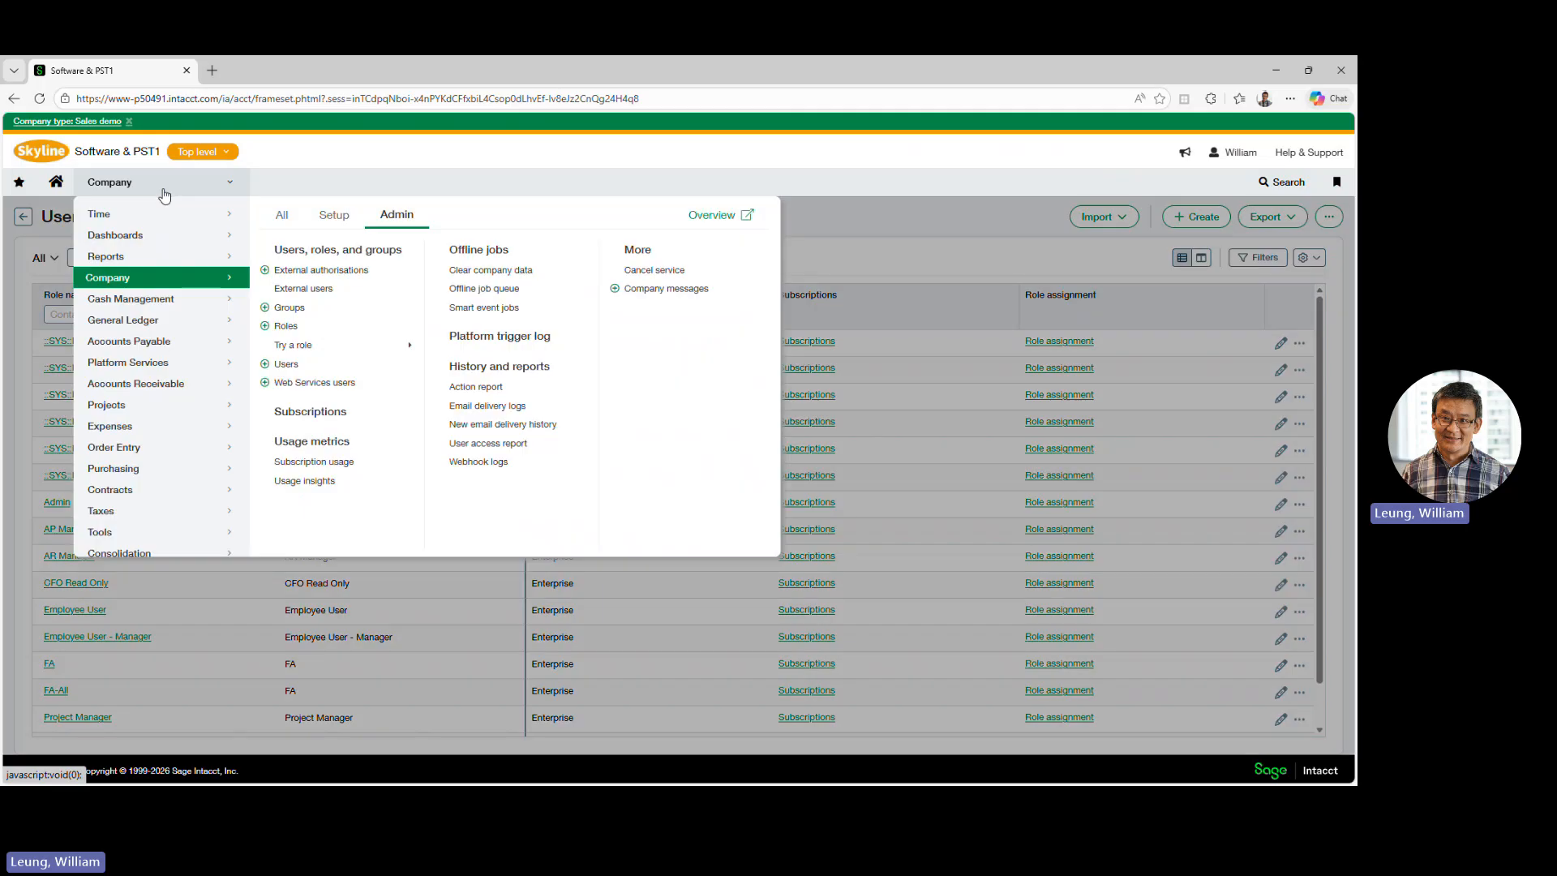
left_click(182, 524)
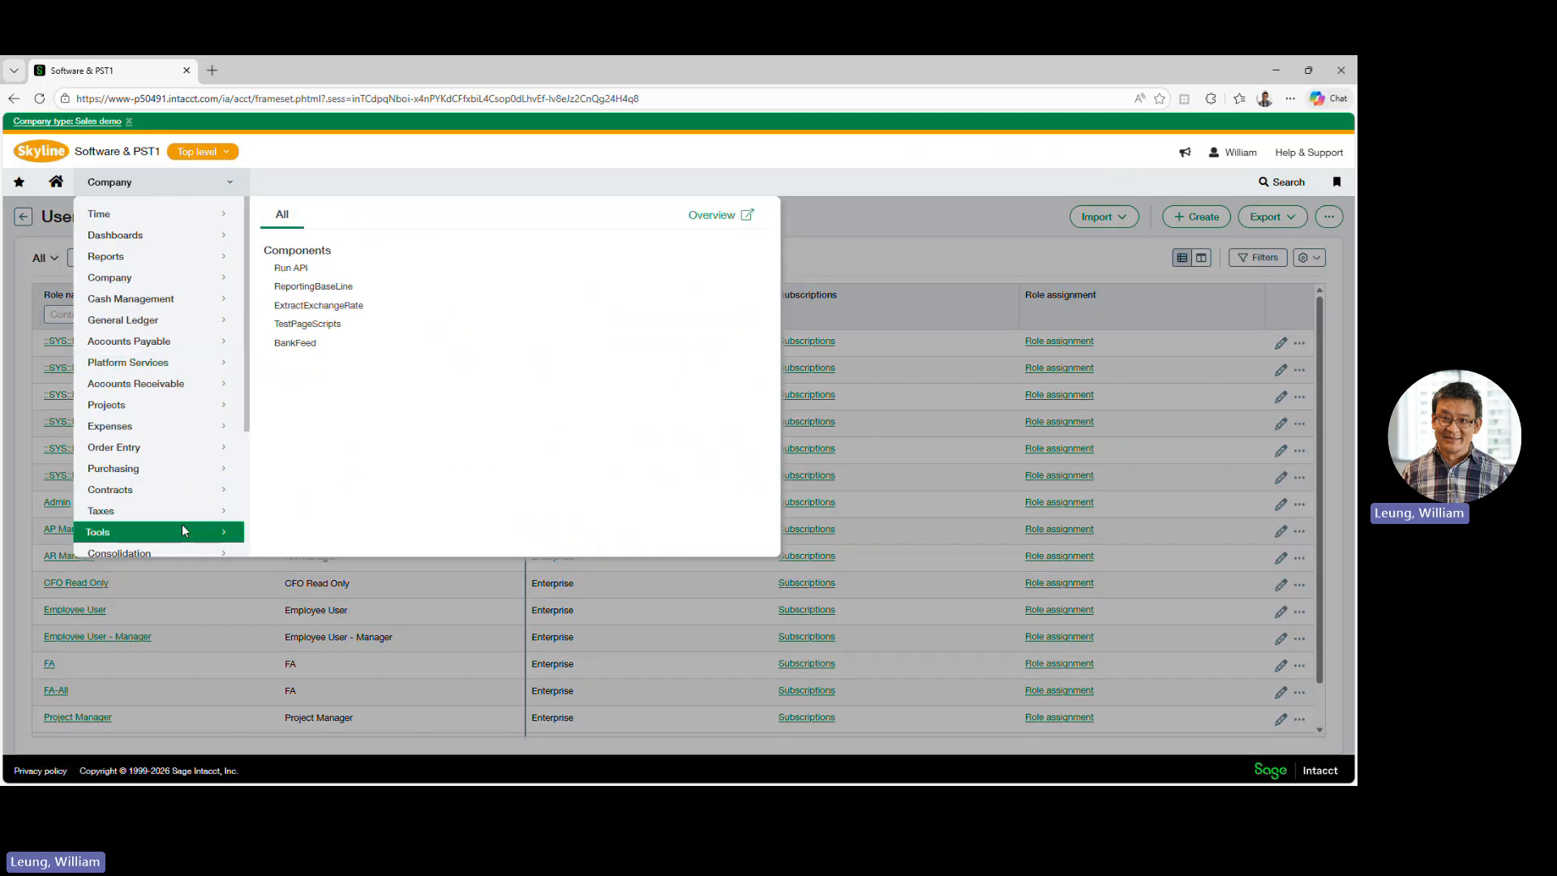
left_click(295, 343)
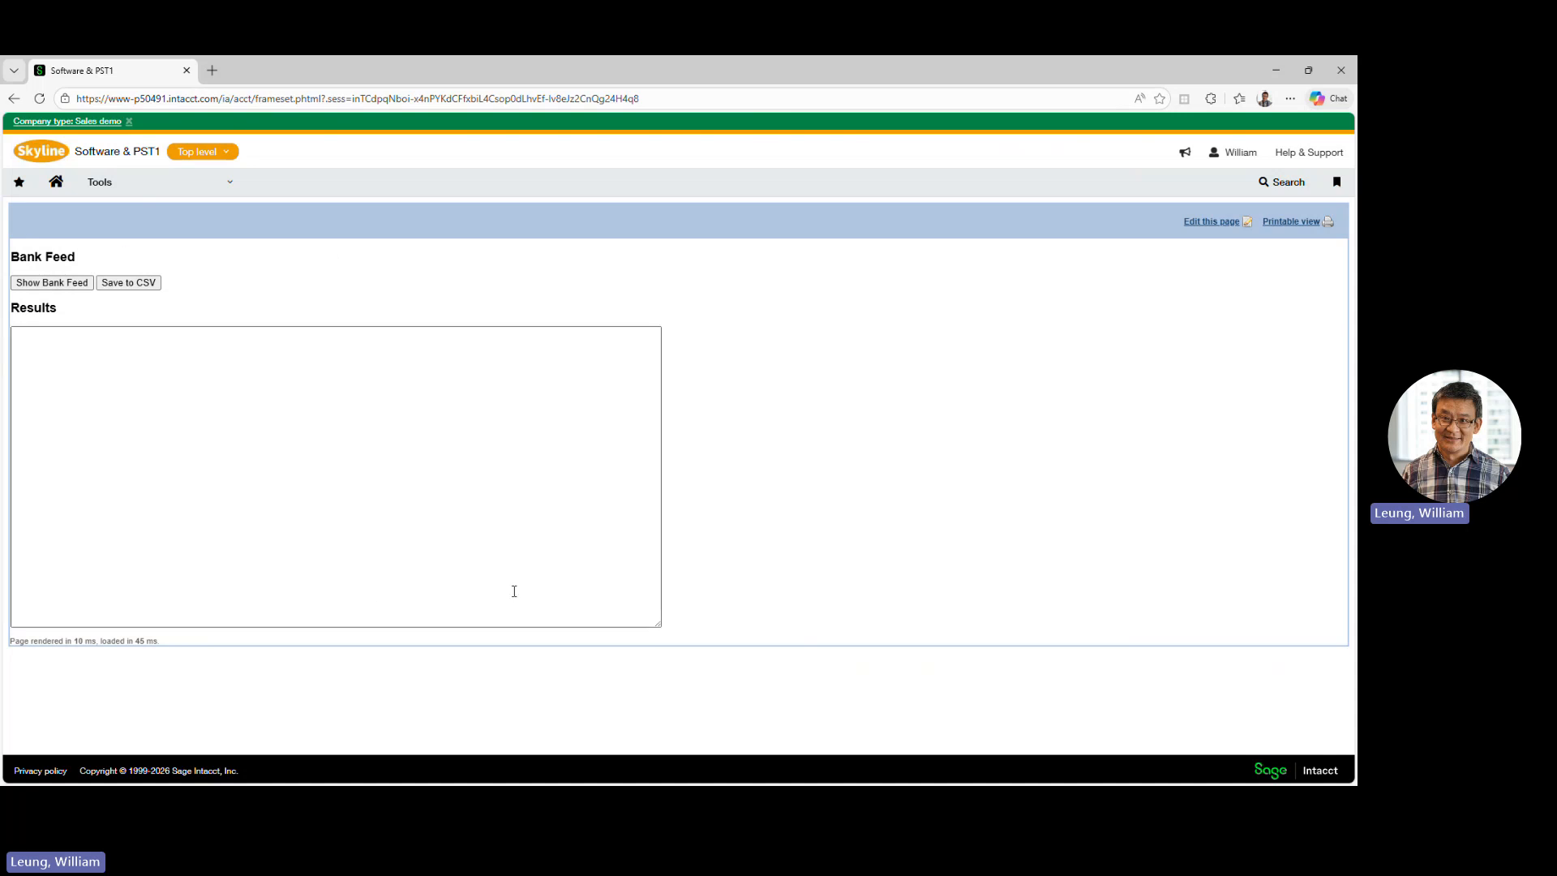
- Open the BankFeed page in the page editor and open its existing script component for editing
left_click(1209, 221)
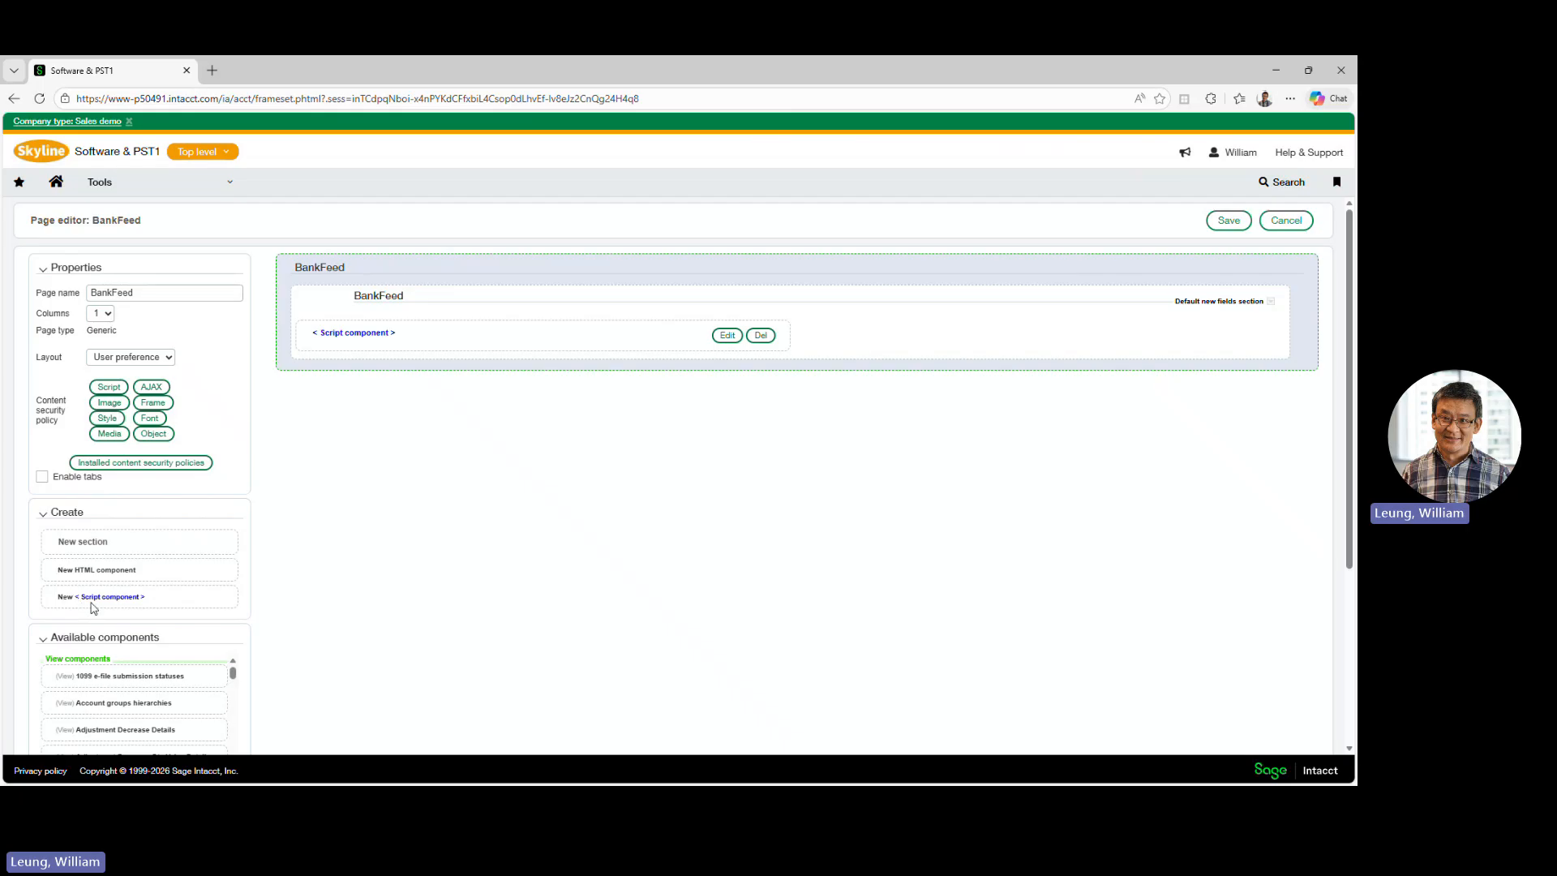
left_click(170, 596)
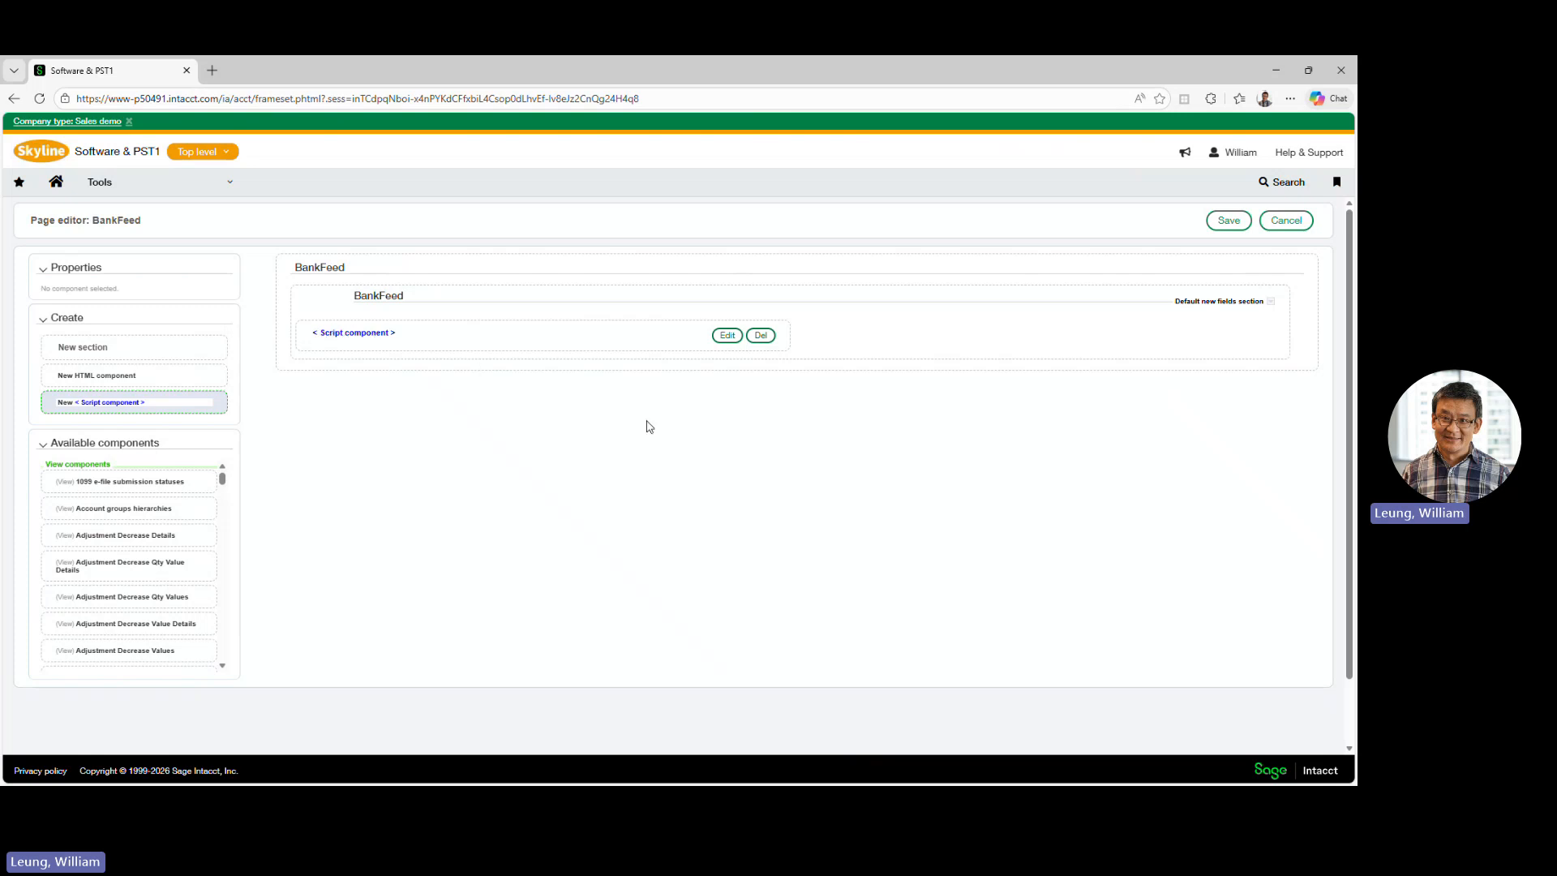
left_click(727, 336)
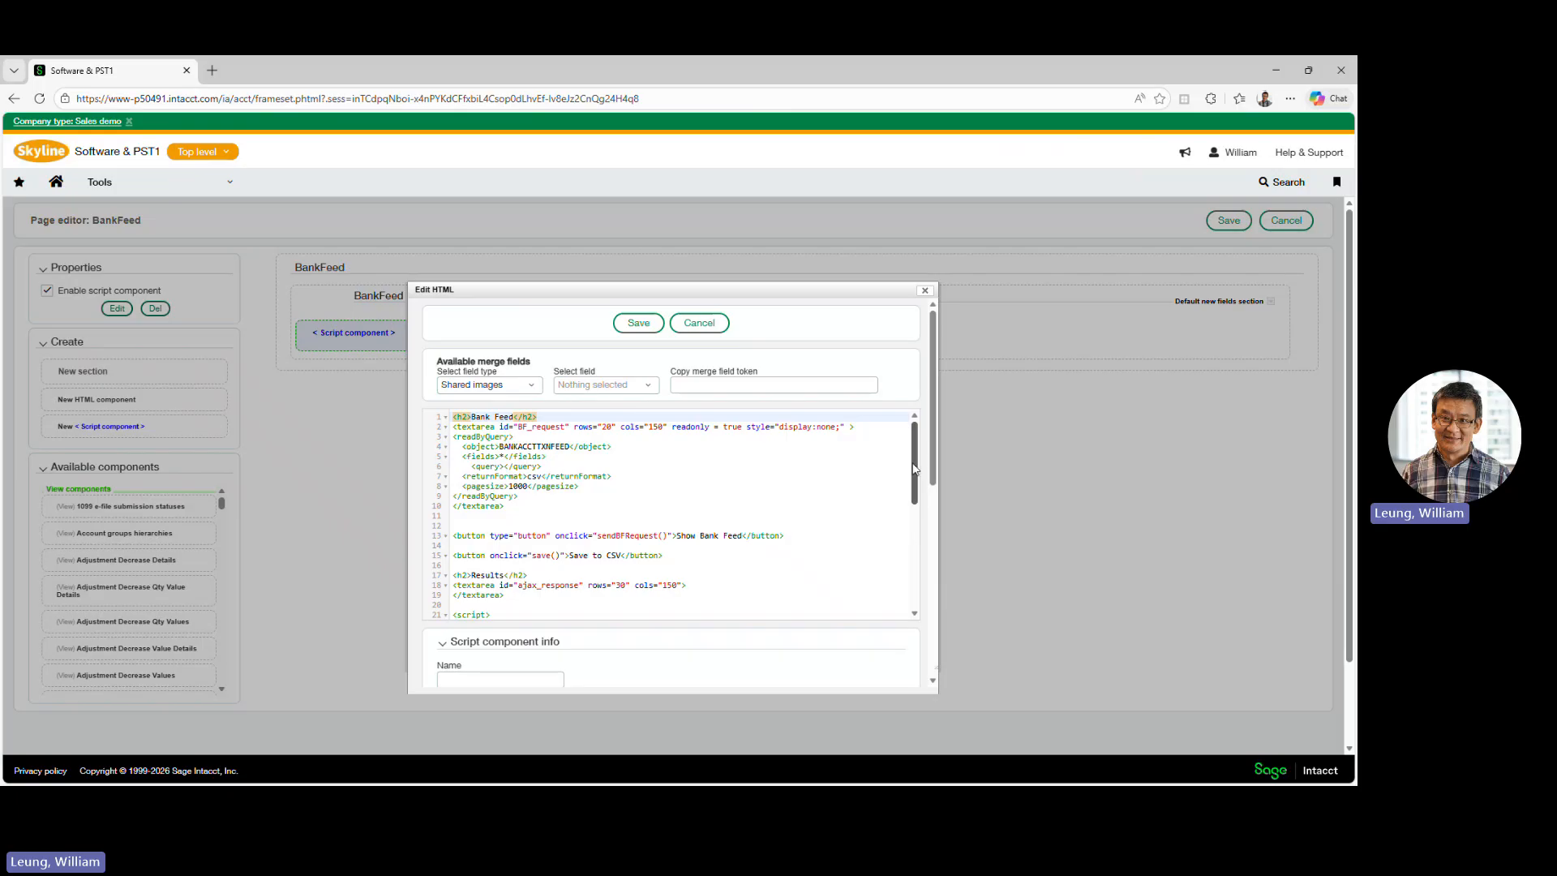
- Examine the readByQuery request in the script, highlighting its csv return format and the BANKACCTTXNFEED object
mouse_move(917, 470)
left_mouse_down()
mouse_move(908, 598)
mouse_move(897, 462)
left_mouse_up()
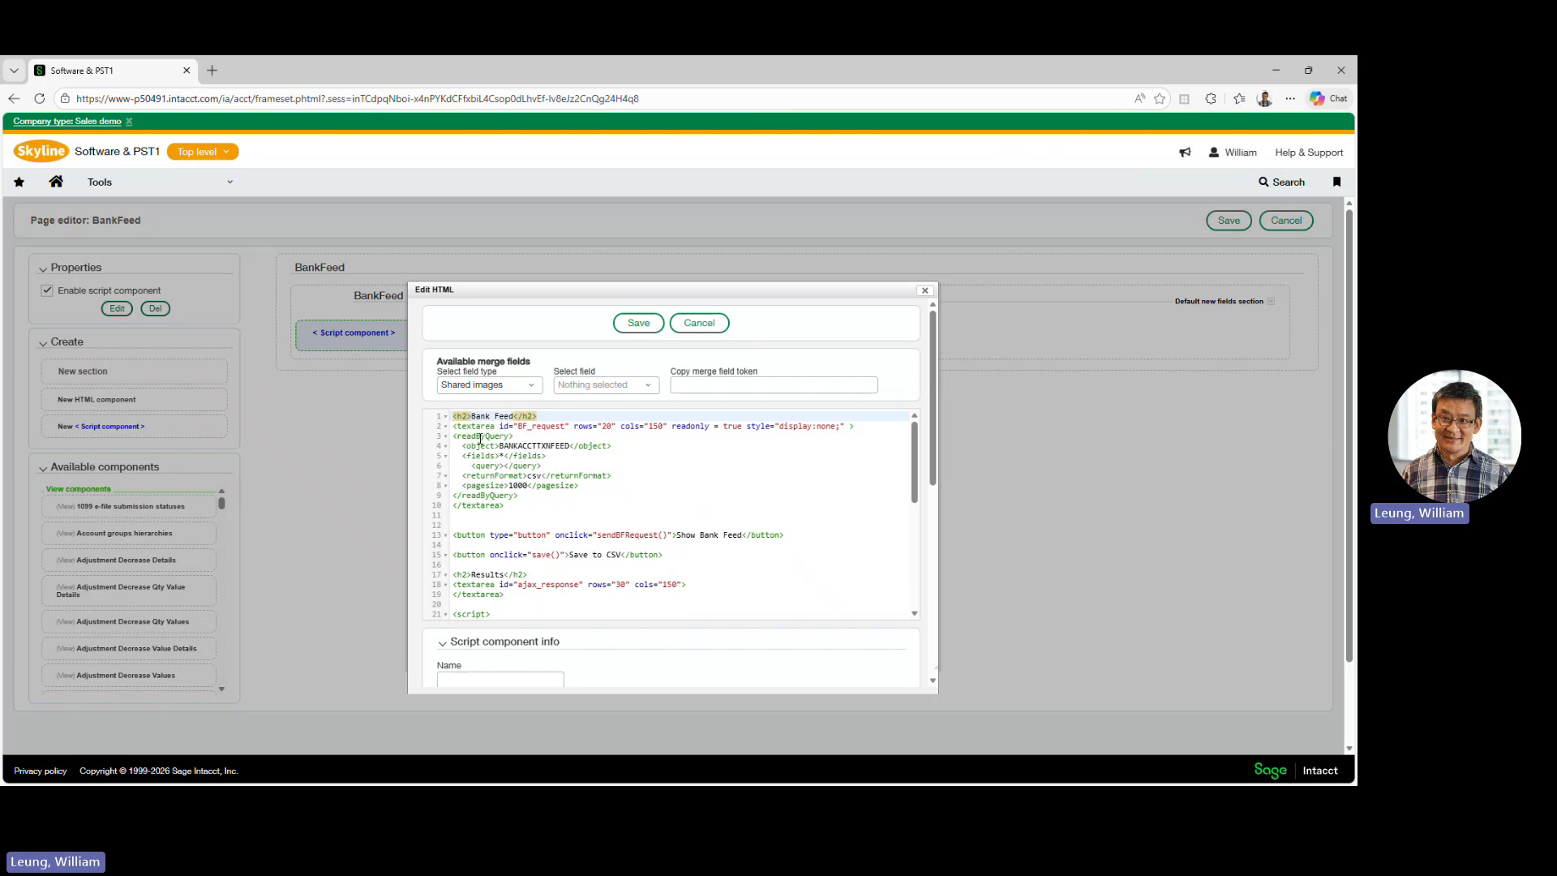
double_click(536, 476)
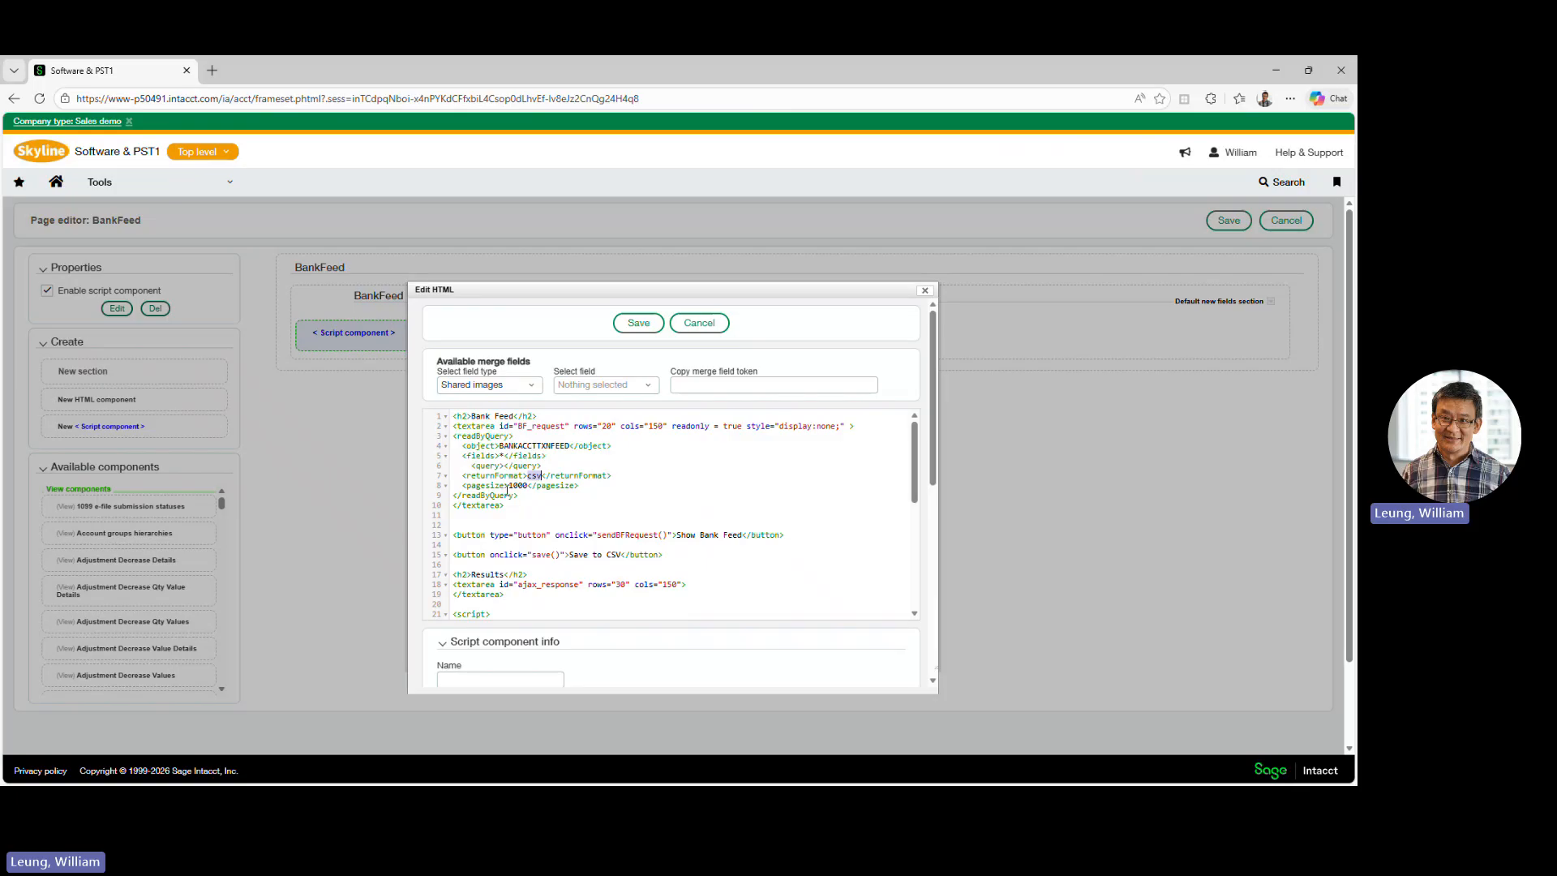
left_click(500, 457)
double_click(540, 446)
scroll(600, 504, "down", 3)
scroll(600, 504, "up", 3)
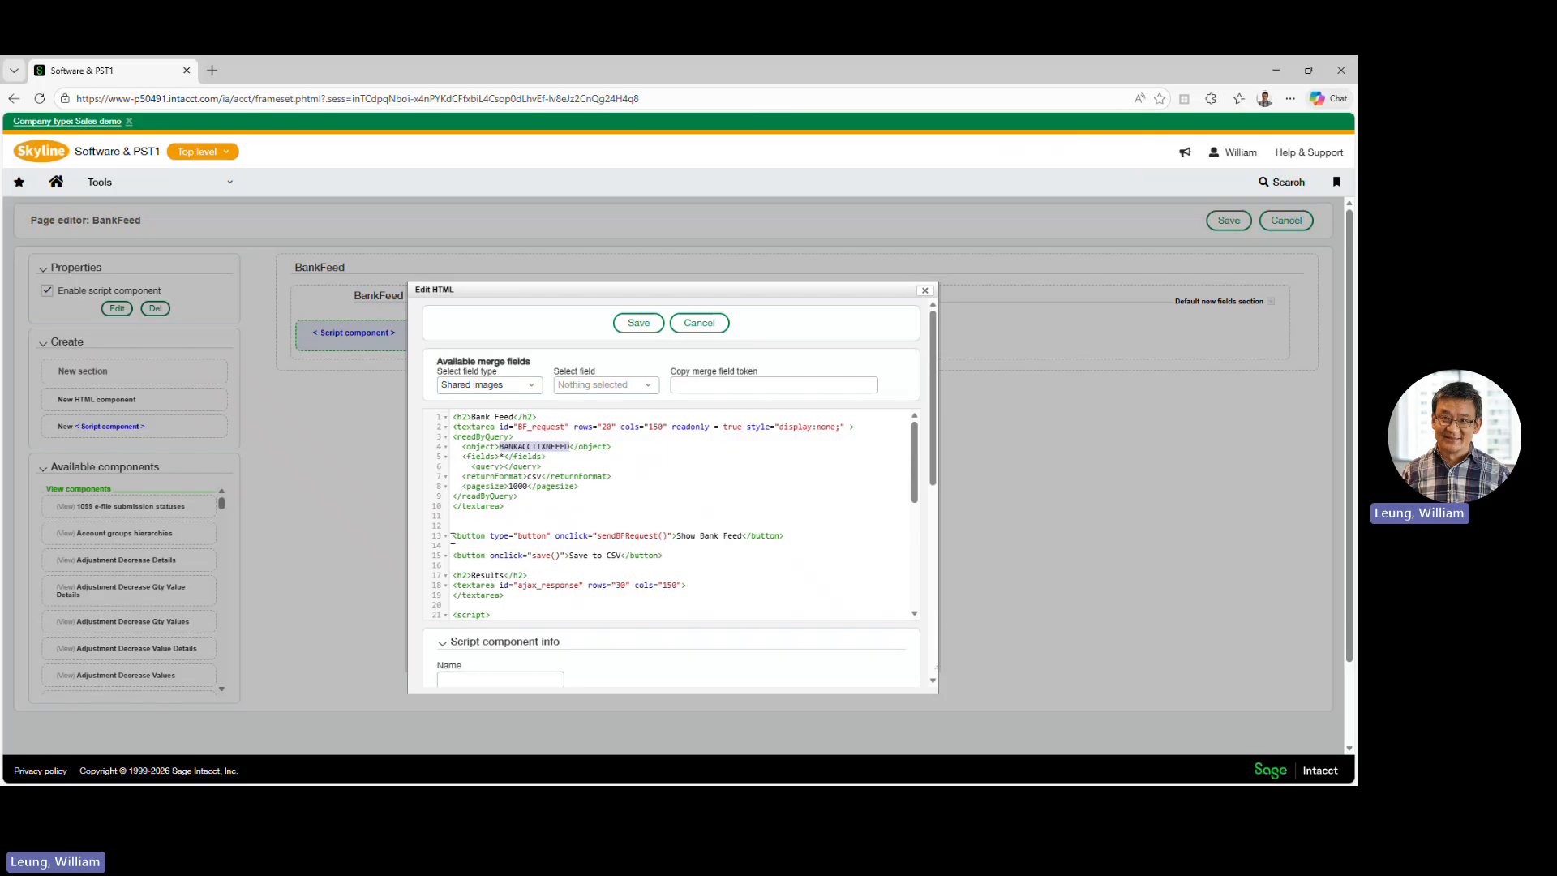
- Highlight the code lines defining the Show Bank Feed and Save to CSV buttons and check the functions they call
left_click_drag(452, 536, 784, 536)
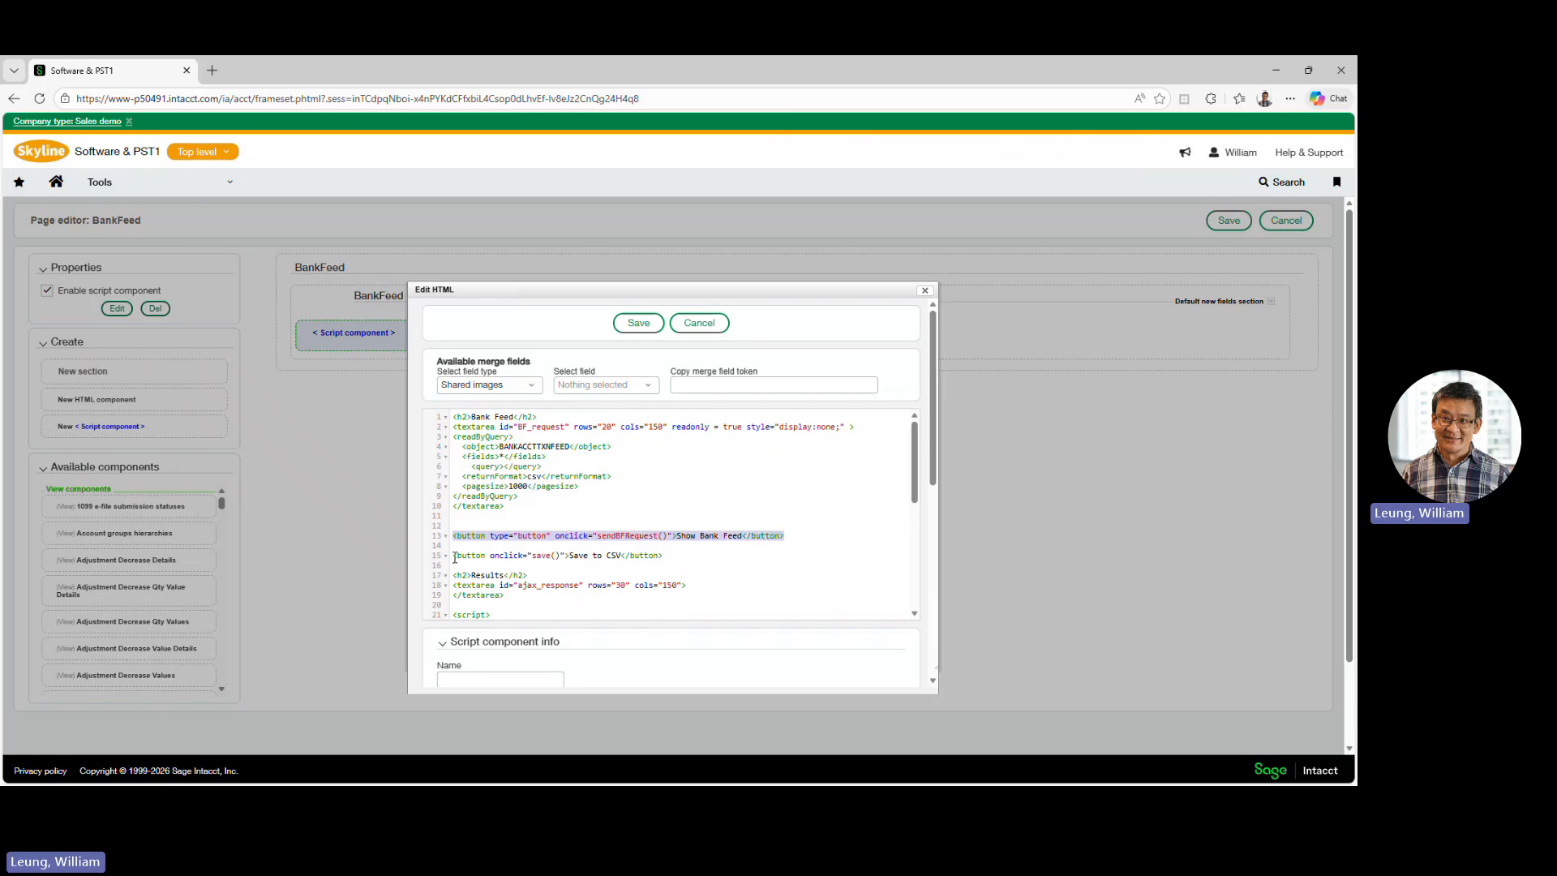
left_click_drag(453, 555, 679, 552)
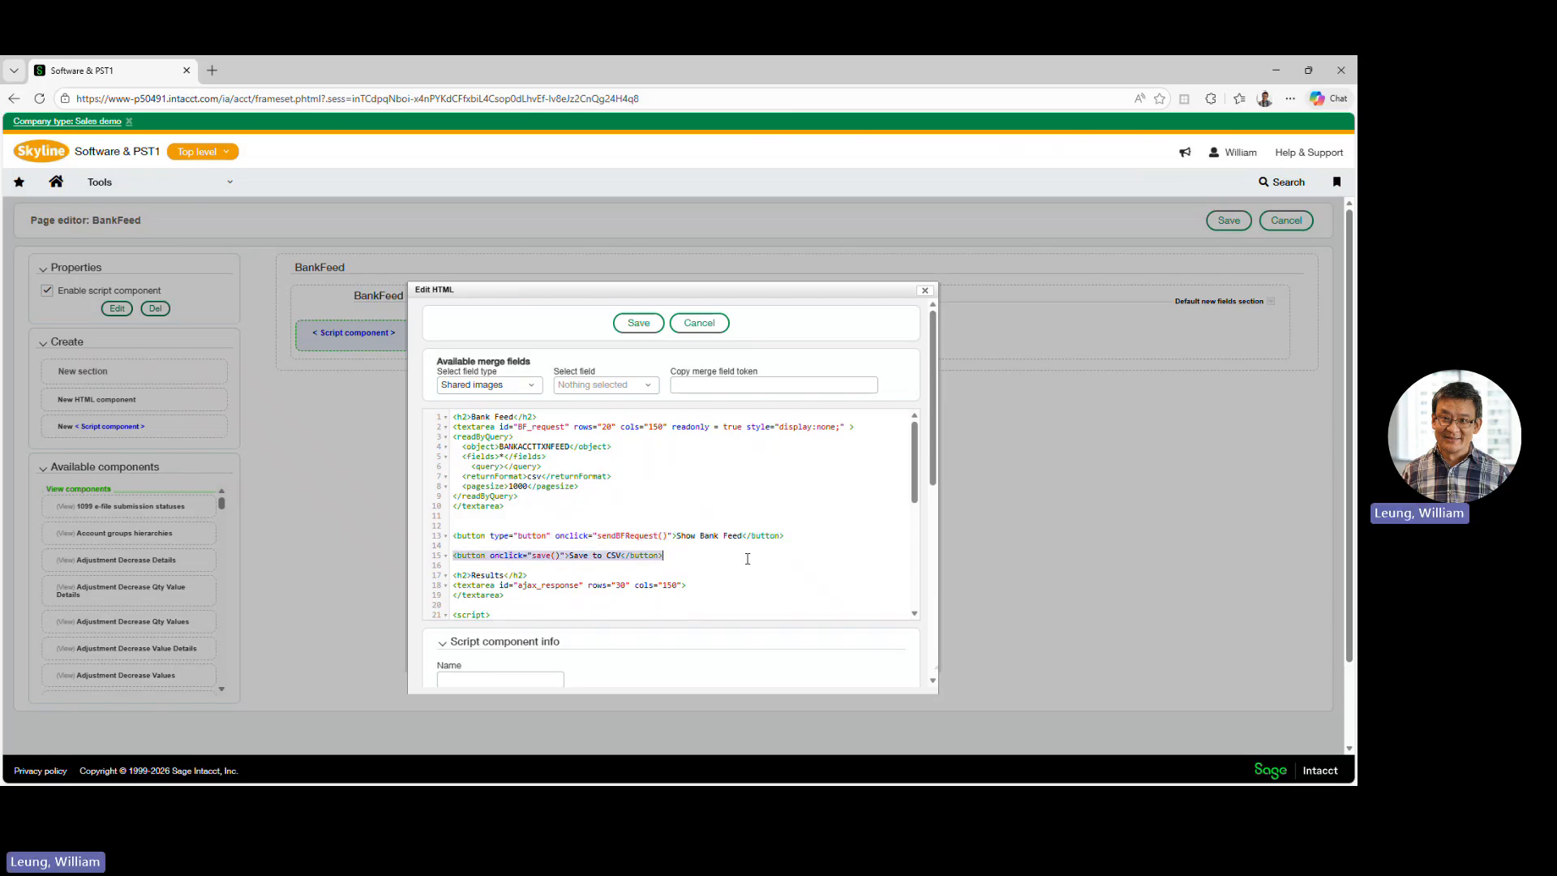
scroll(746, 559, "down", 3)
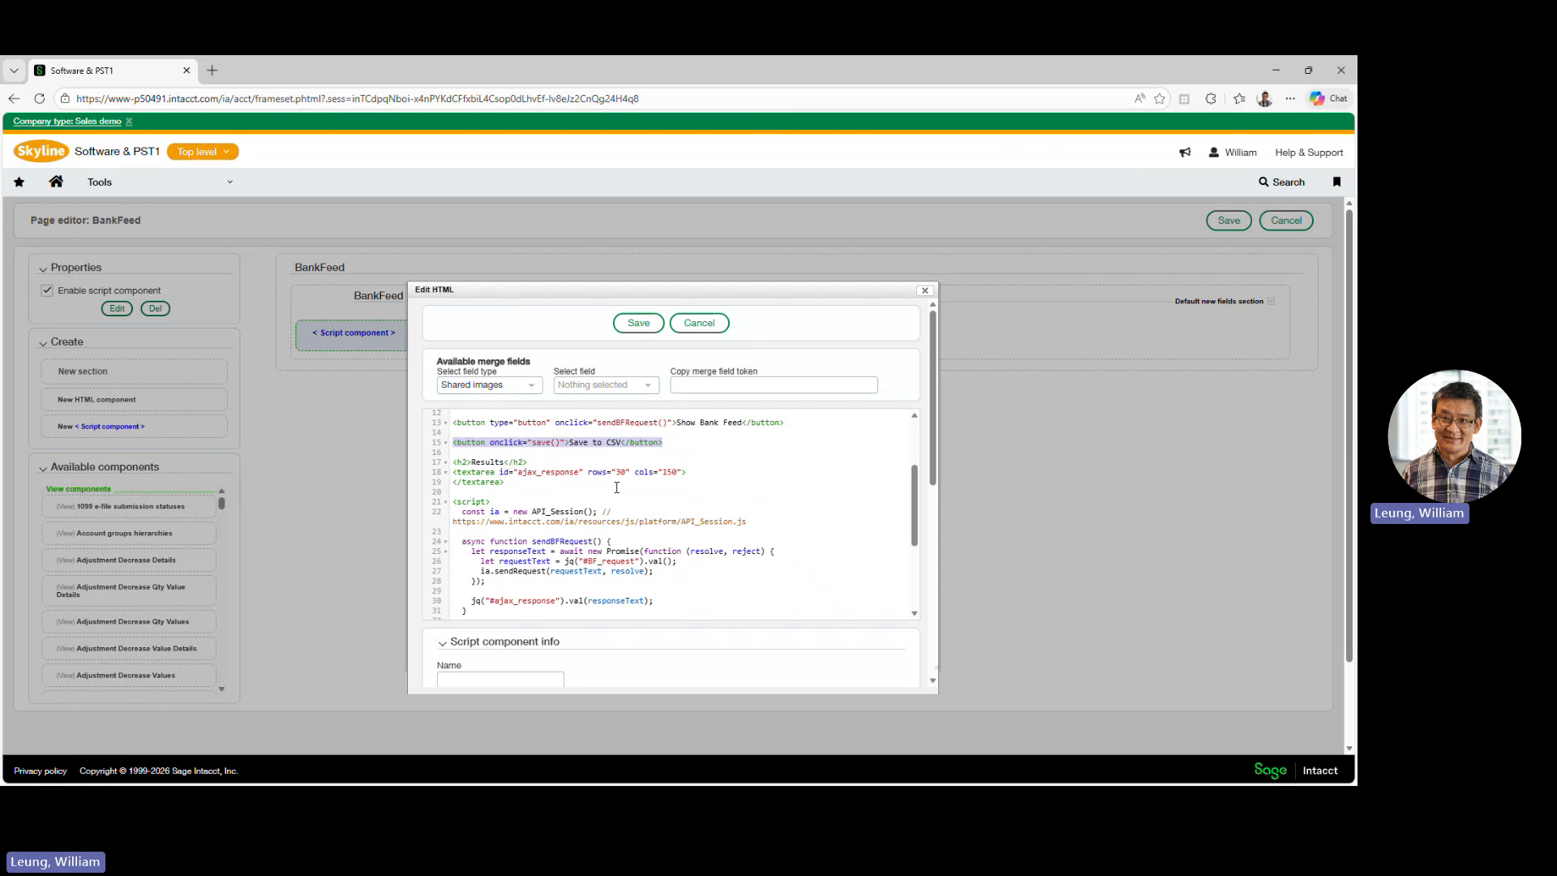
scroll(617, 487, "up", 4)
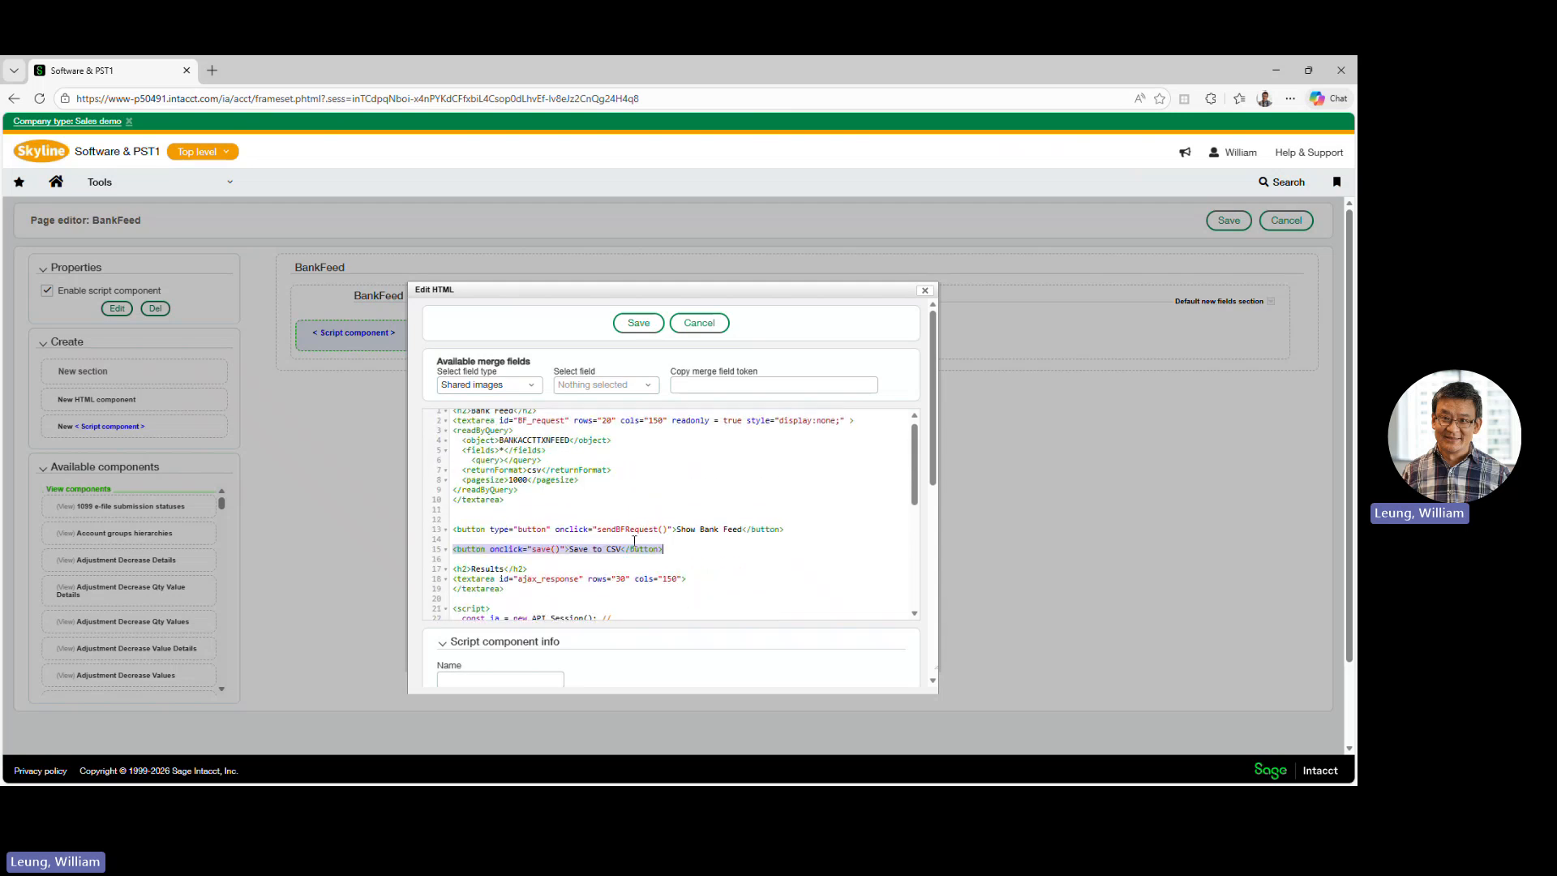
- Review the script's sendBFRequest and save functions, and leave the script and page editors without saving
scroll(717, 558, "down", 8)
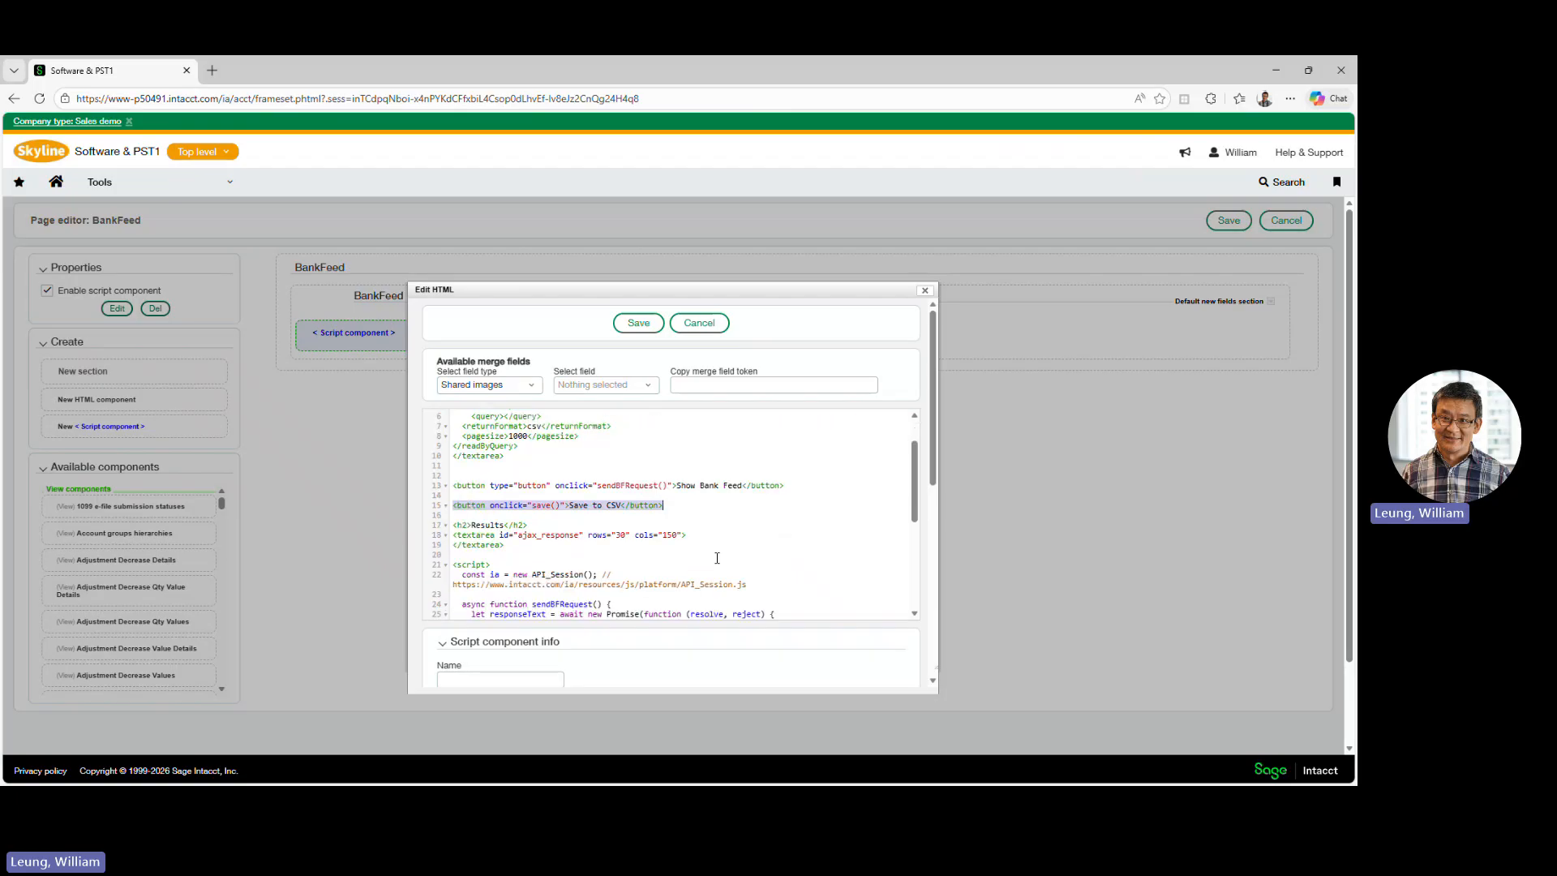
scroll(717, 557, "down", 2)
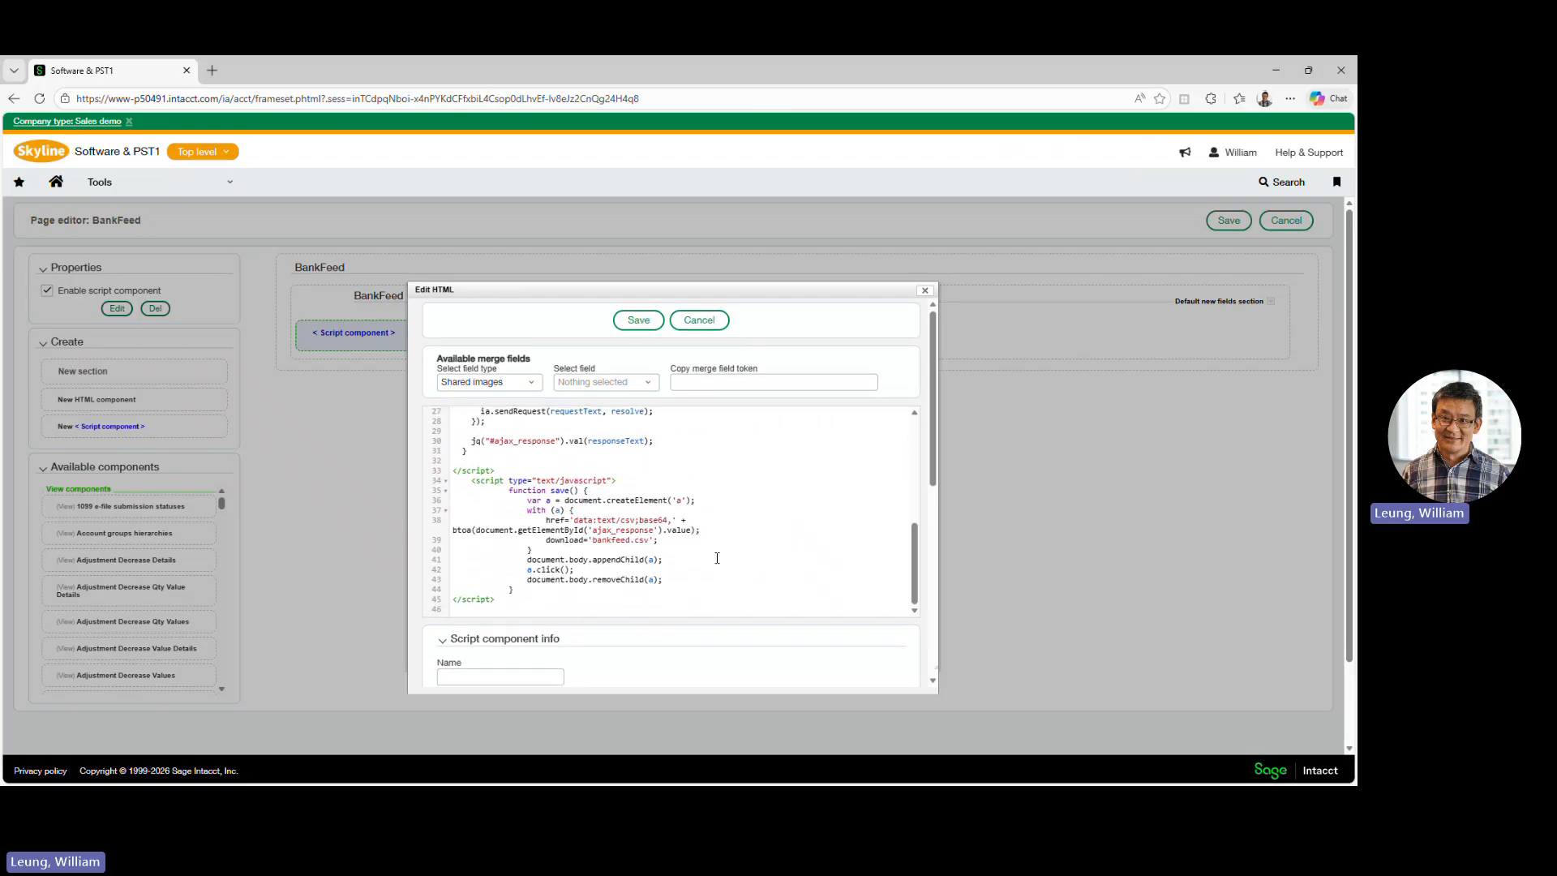
scroll(717, 557, "up", 2)
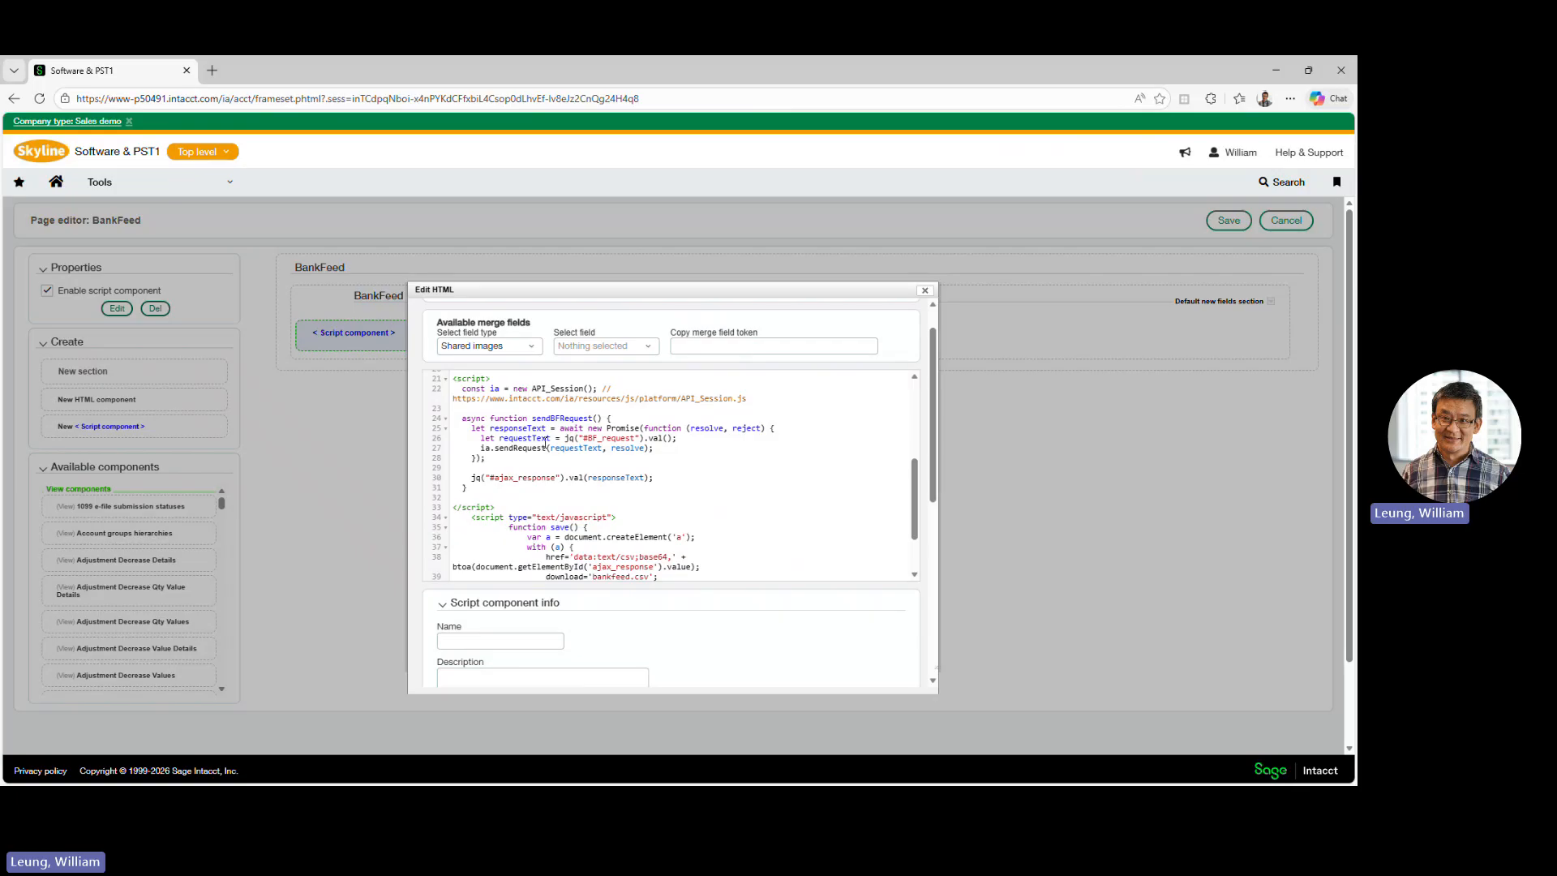
scroll(634, 447, "up", 3)
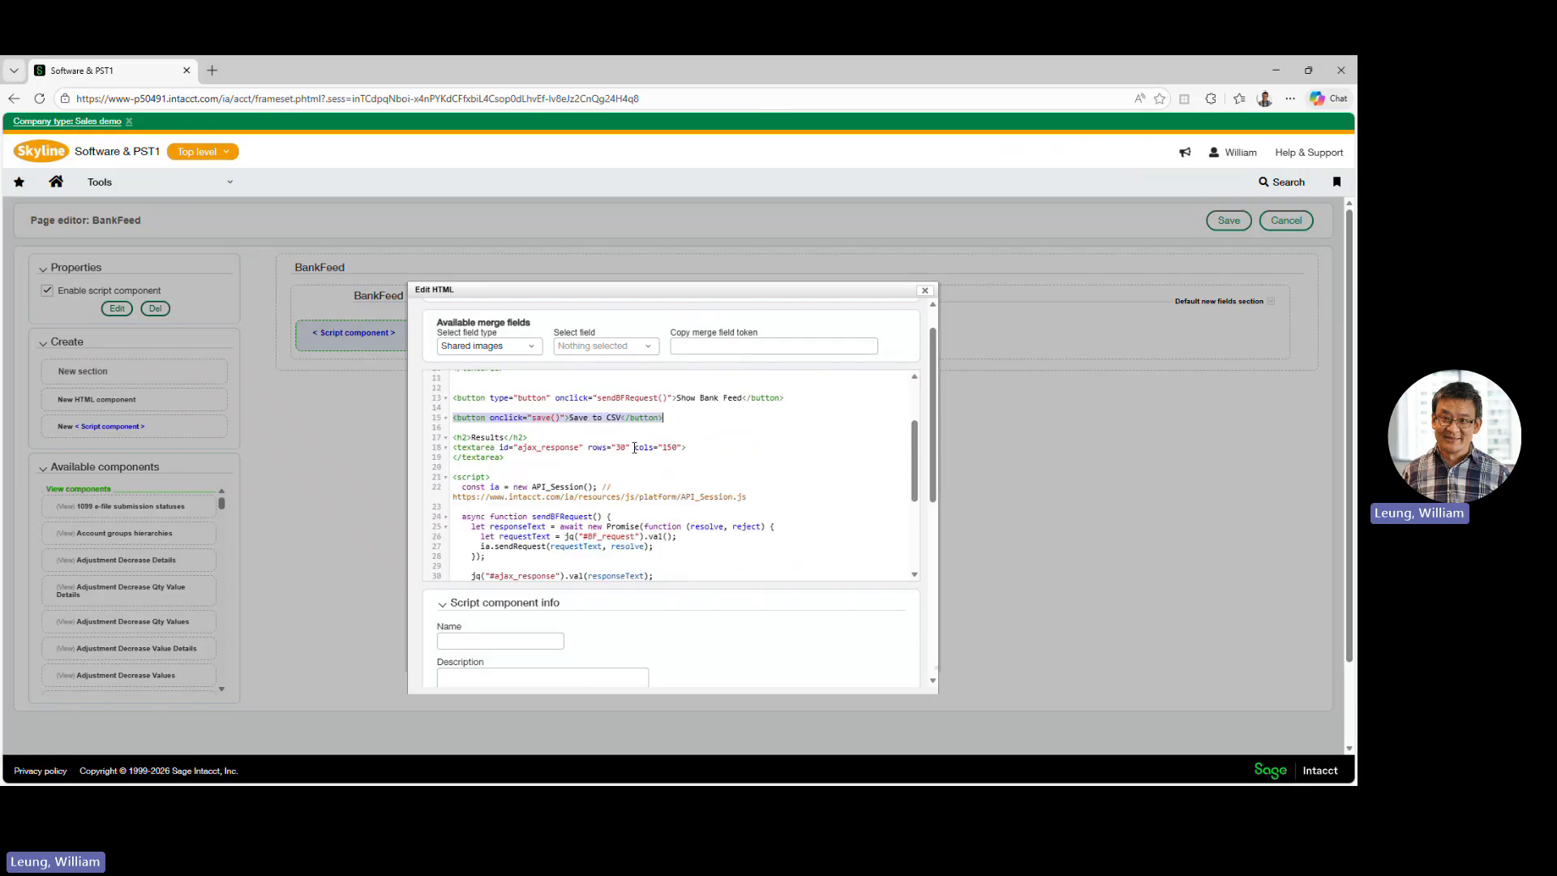
scroll(634, 448, "up", 1)
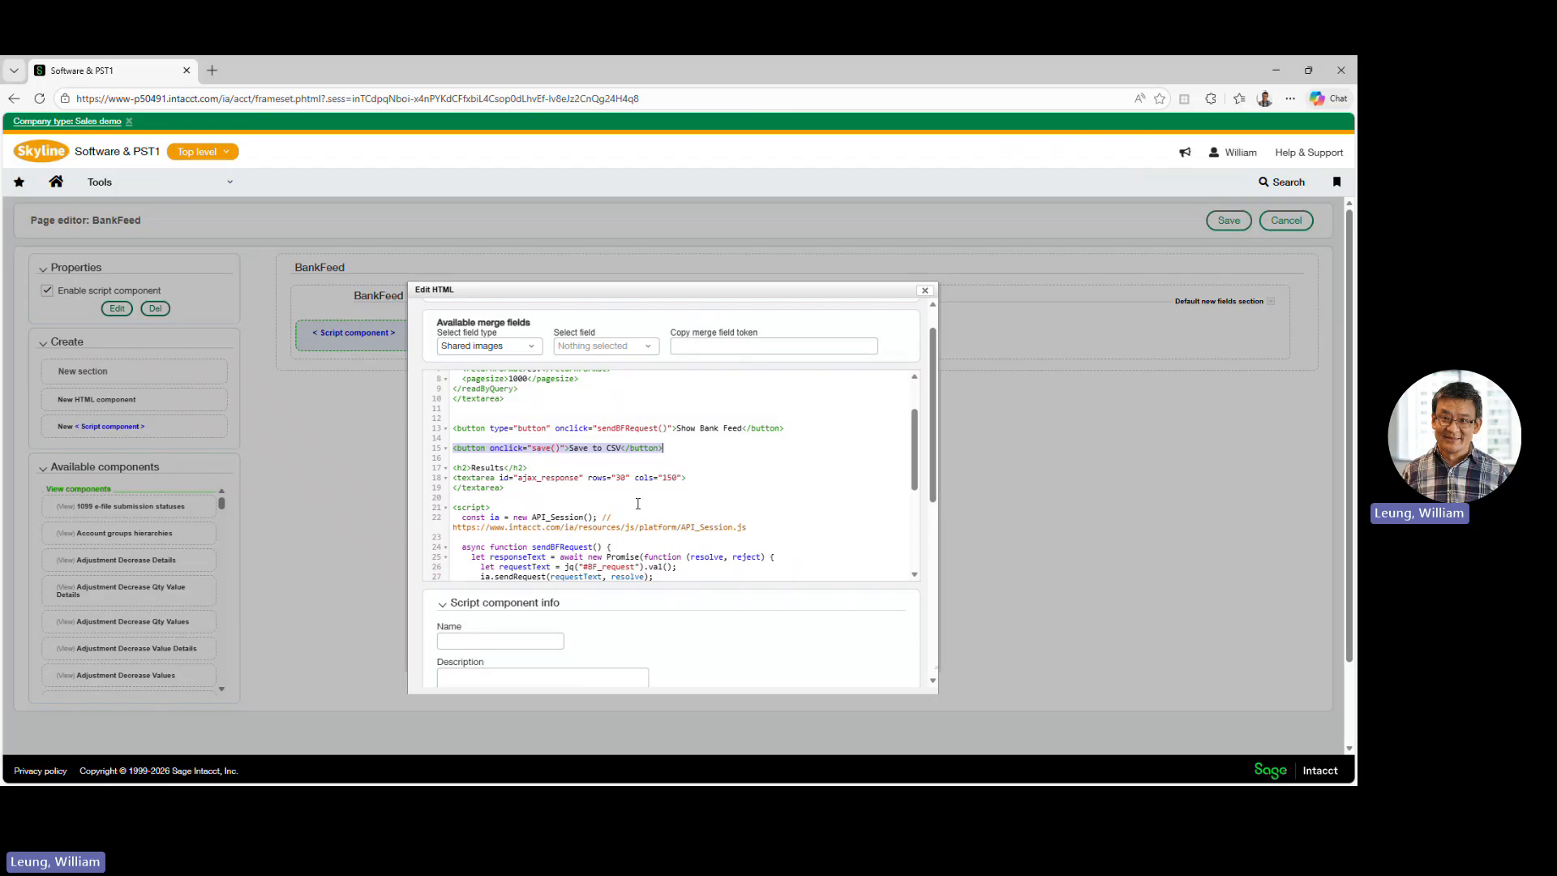
scroll(638, 503, "down", 3)
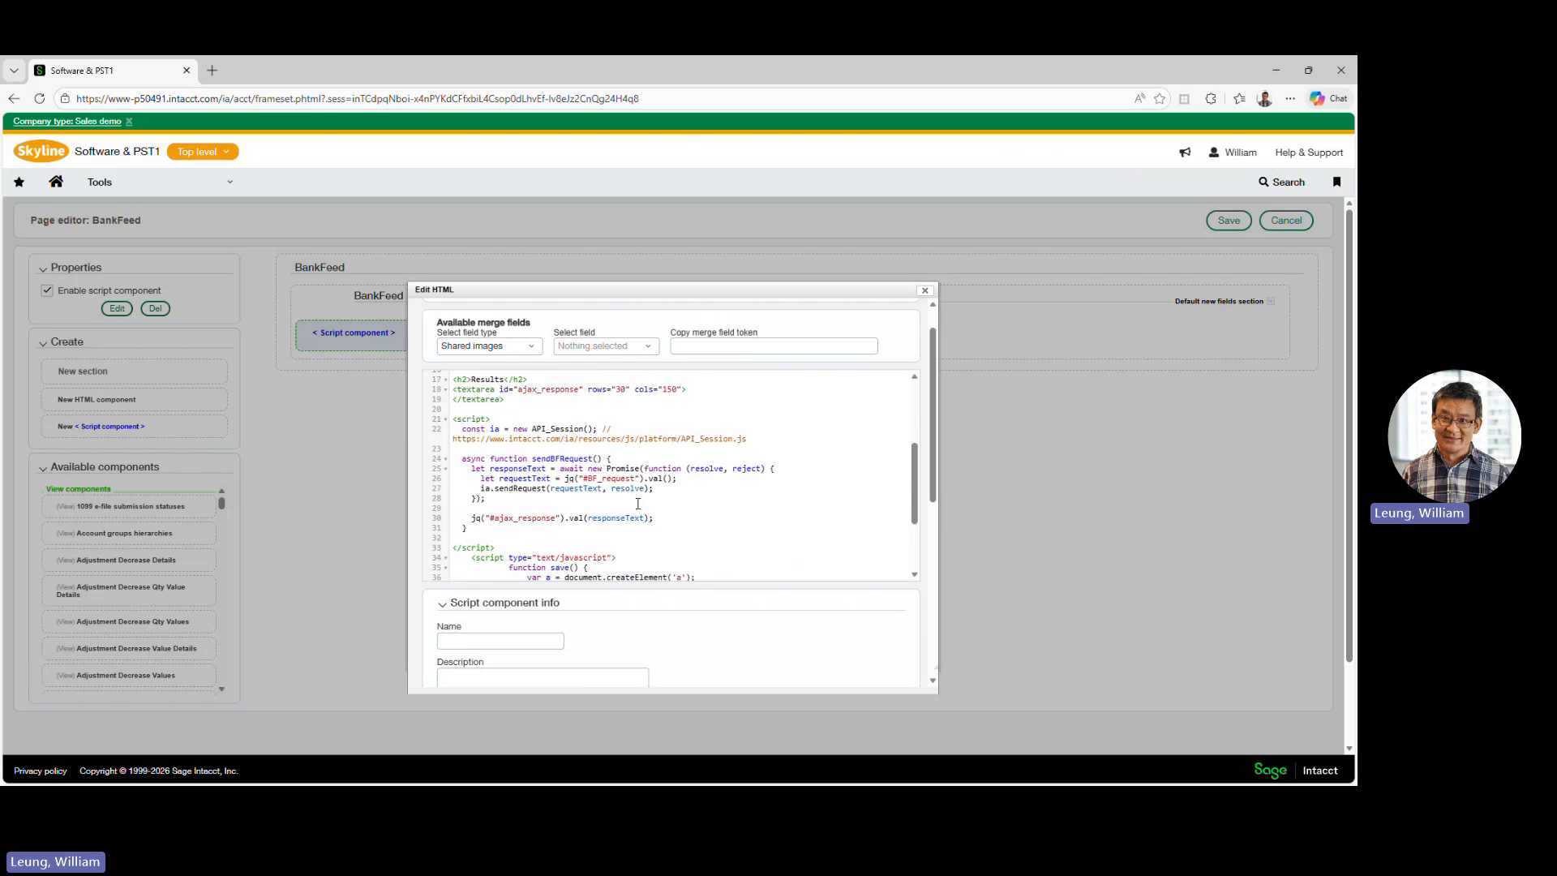
scroll(638, 504, "down", 3)
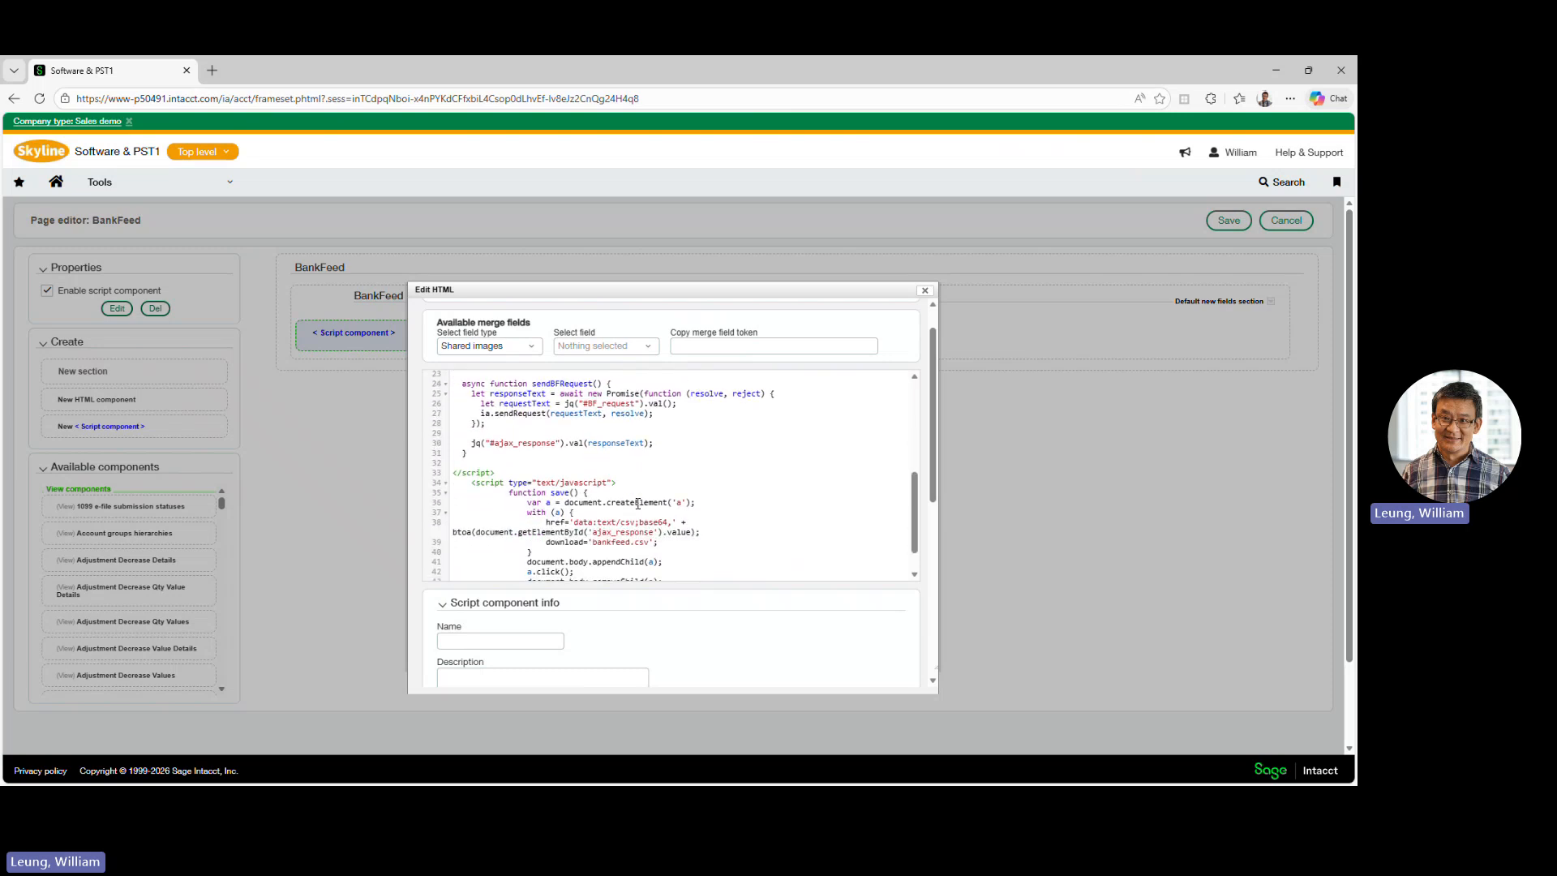
scroll(639, 504, "down", 1)
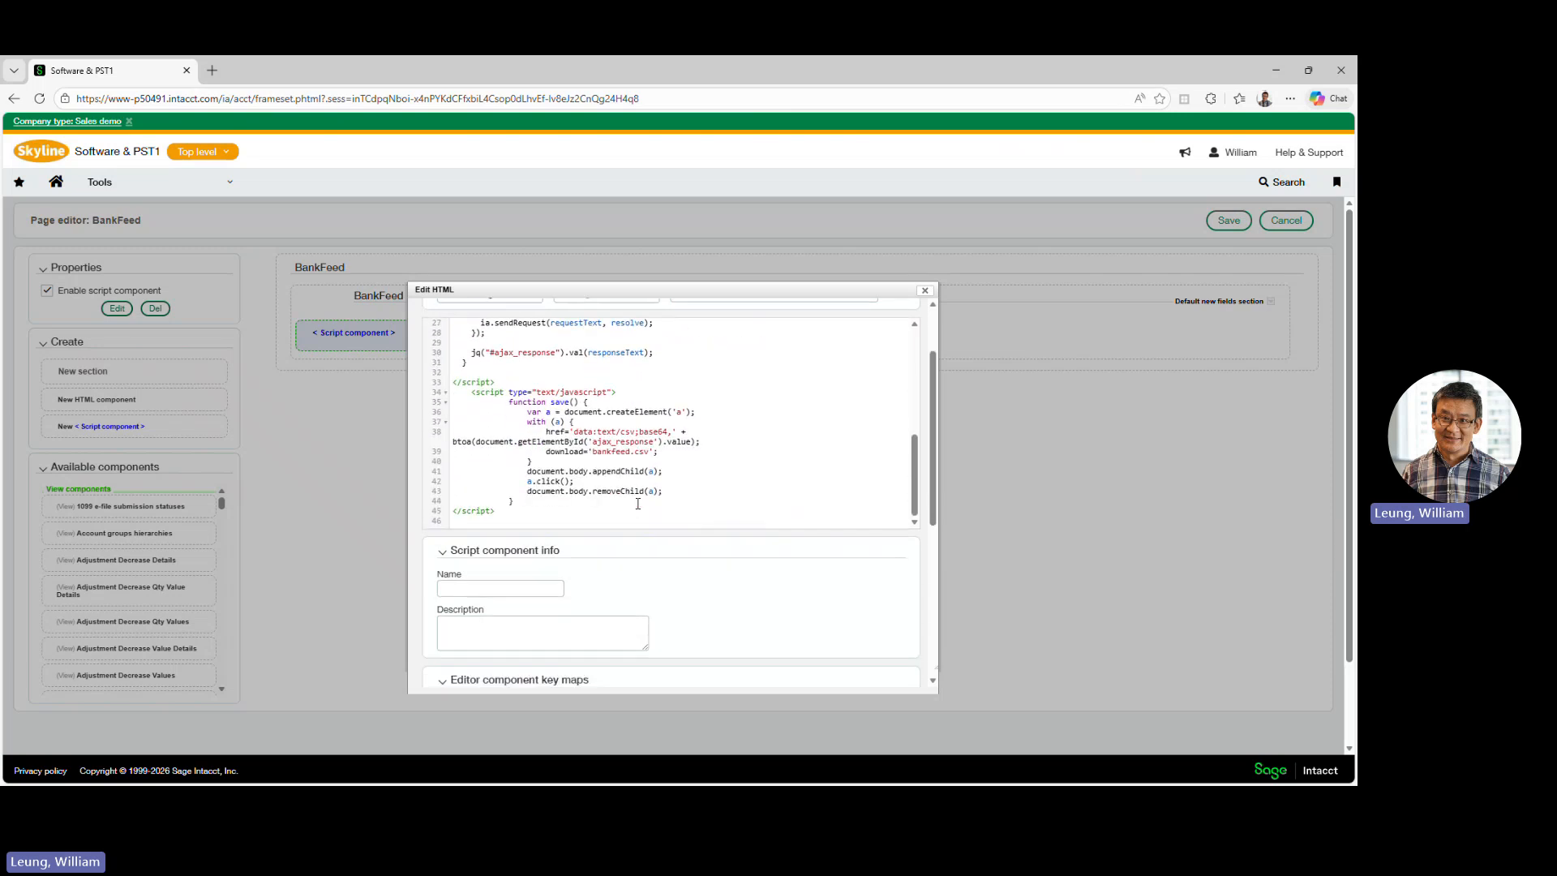
scroll(638, 503, "up", 8)
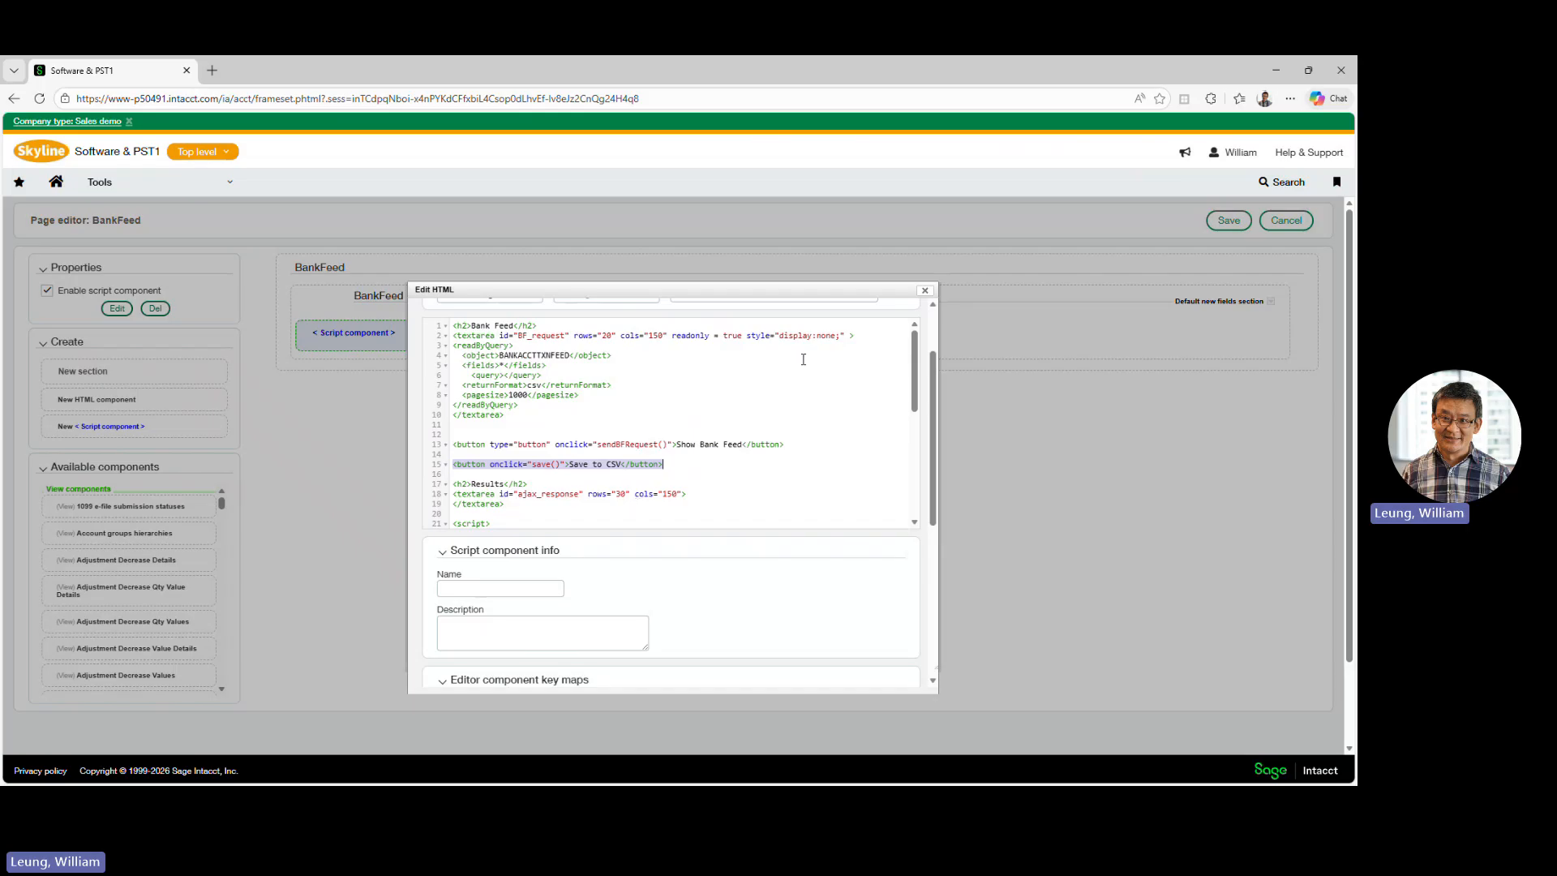
left_click(925, 291)
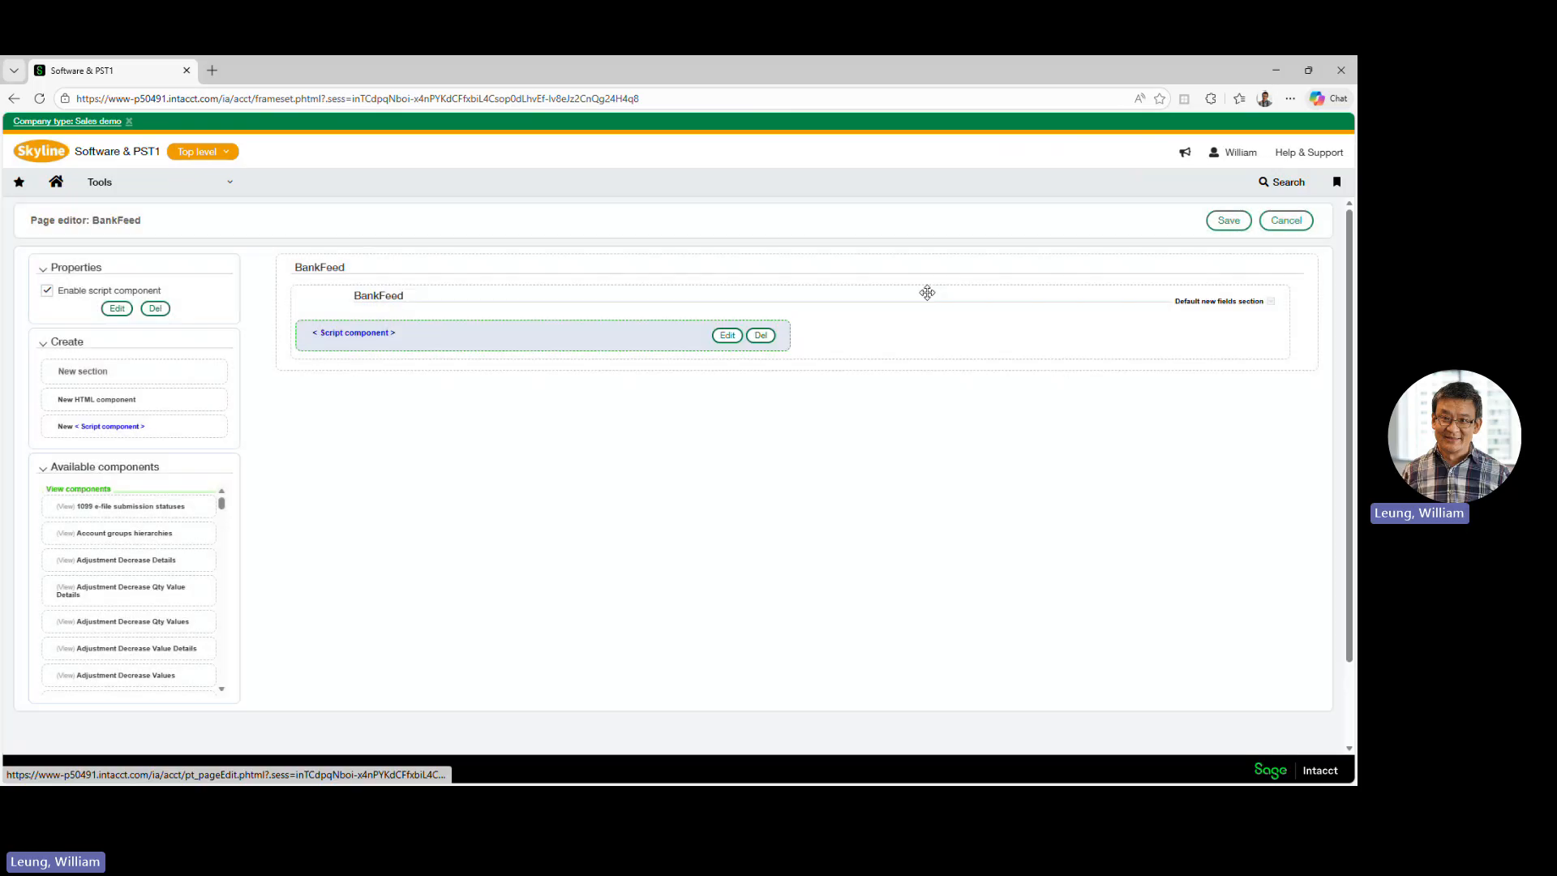
left_click(1279, 227)
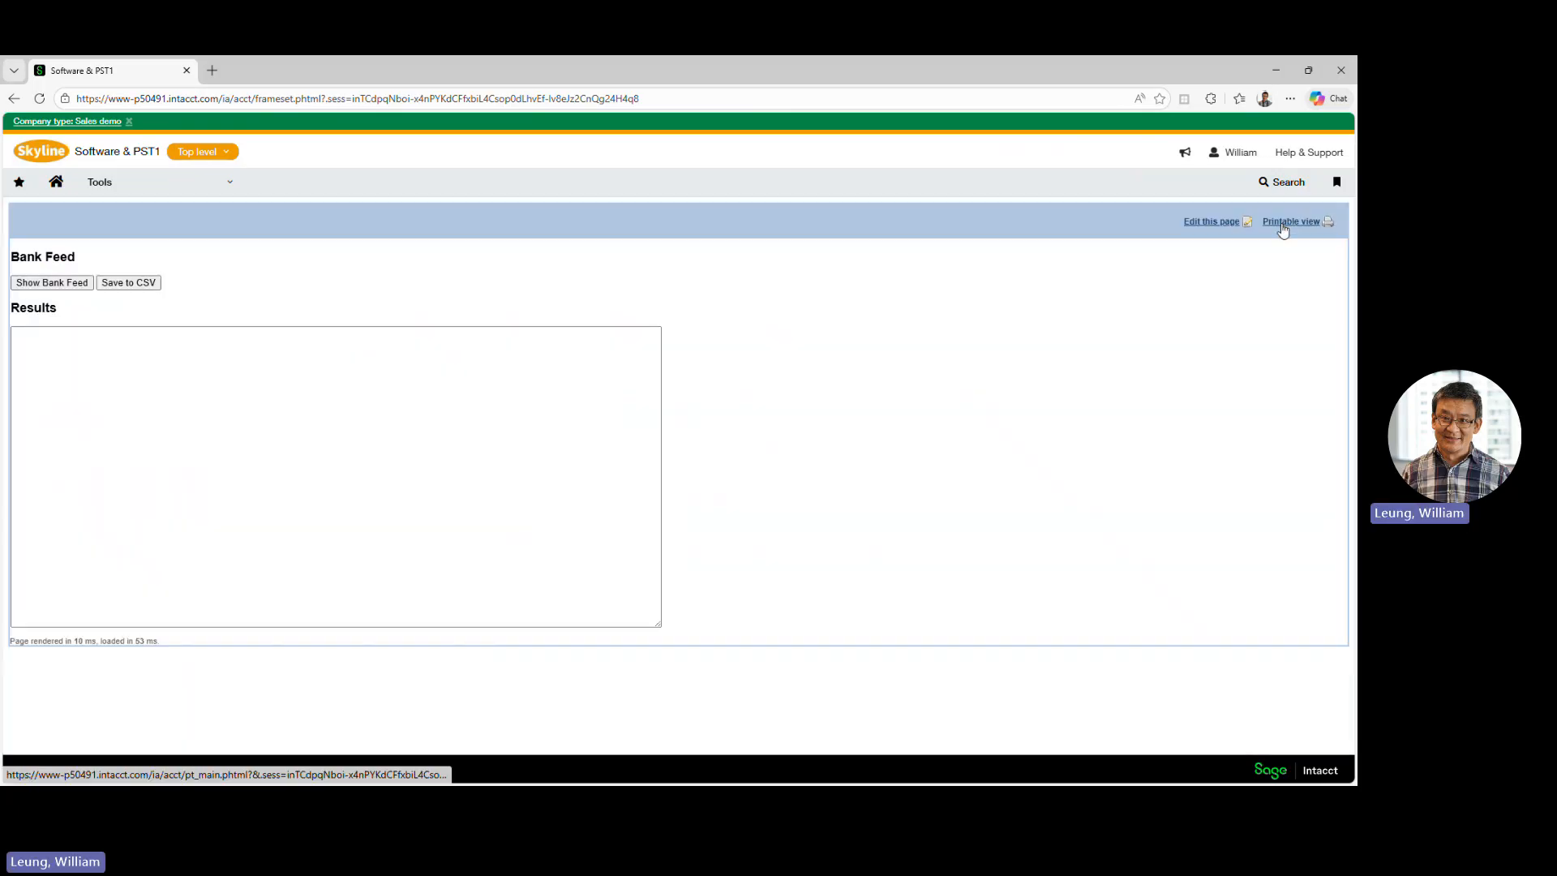